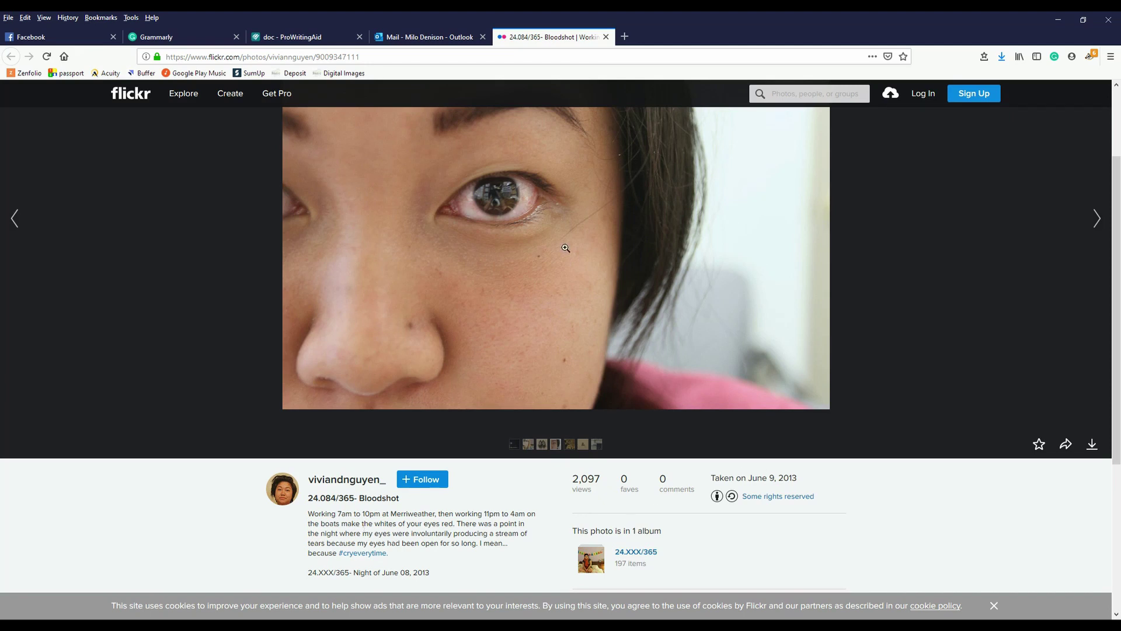
Step: Switch from the browser to Photoshop and duplicate the Background layer of the eye photo
left_click(1056, 20)
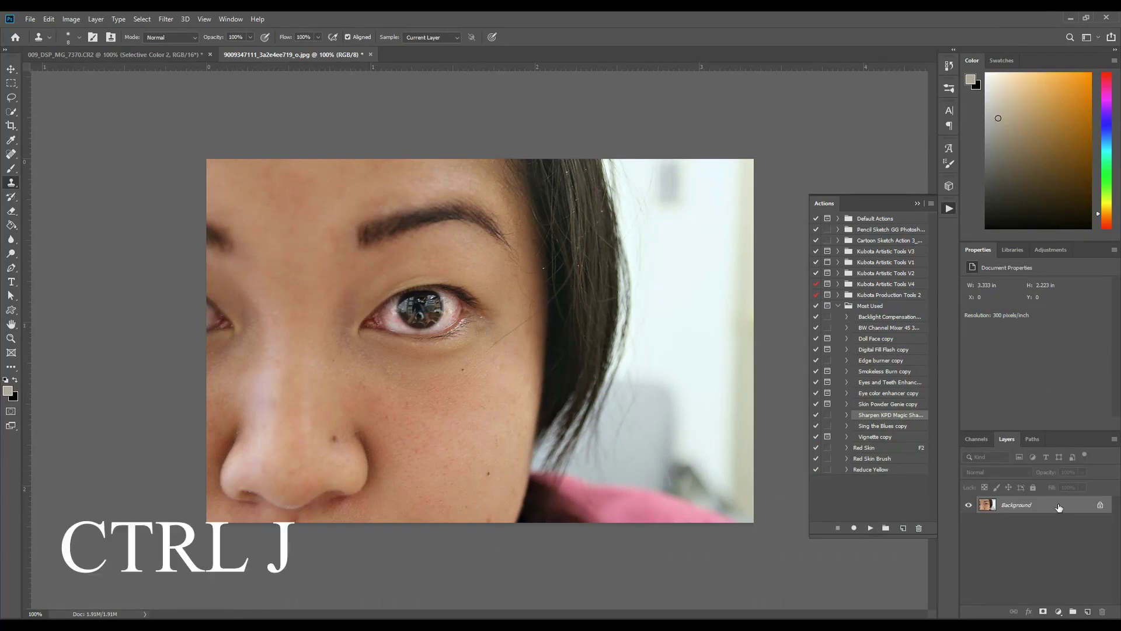
key("ctrl+j")
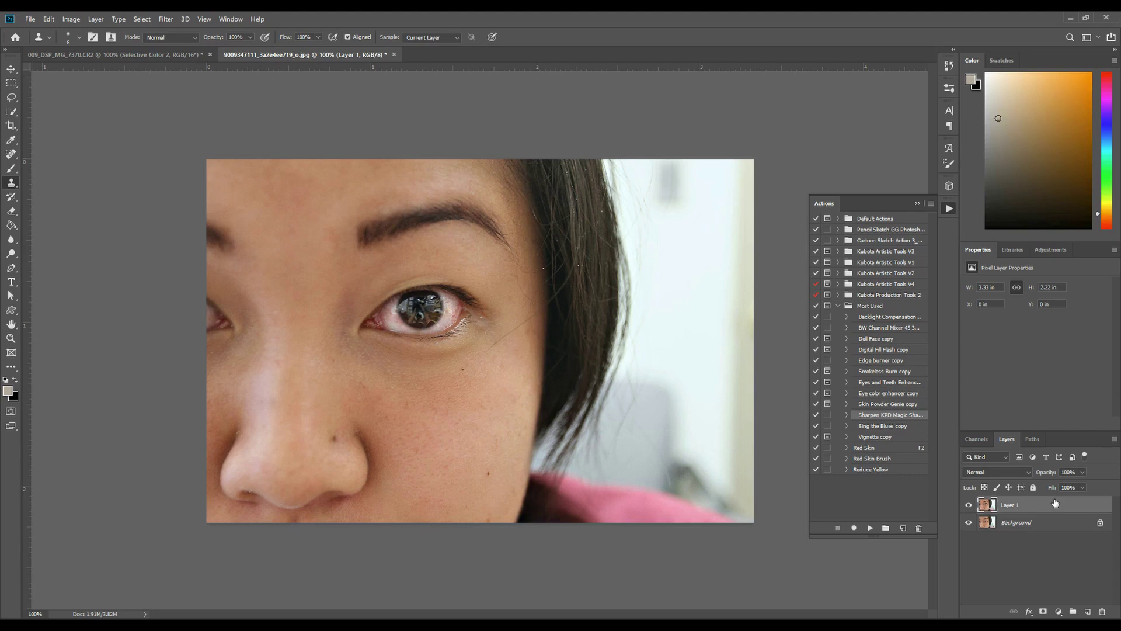
Step: Add a Selective Color adjustment layer above the duplicated photo layer
key("ctrl+plus")
key("ctrl+plus")
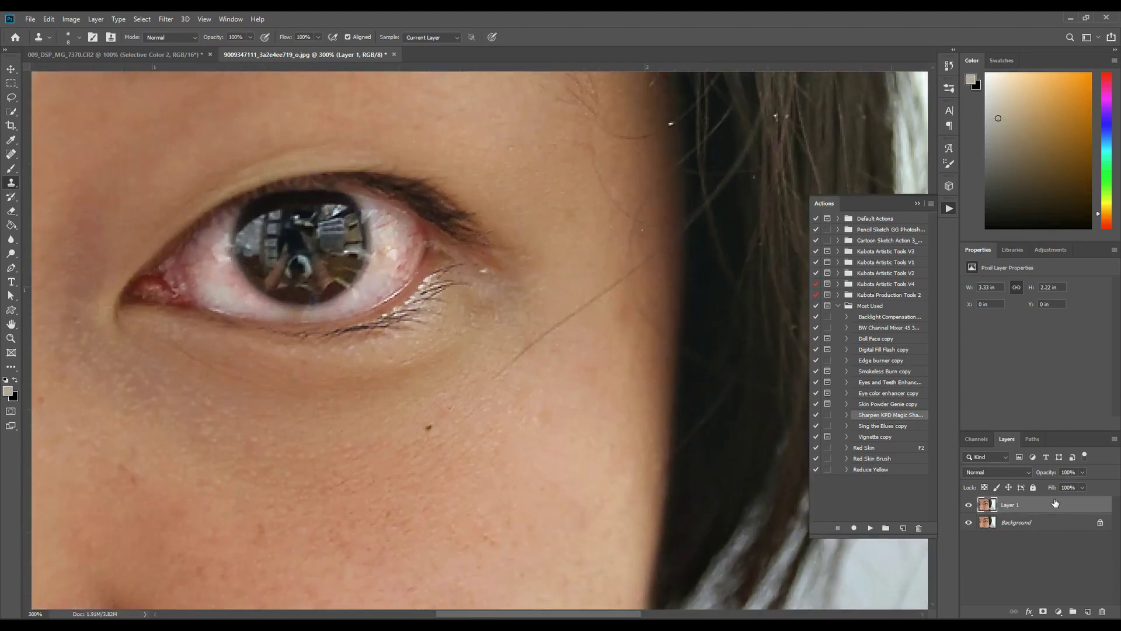
left_click_drag(521, 341, 679, 411)
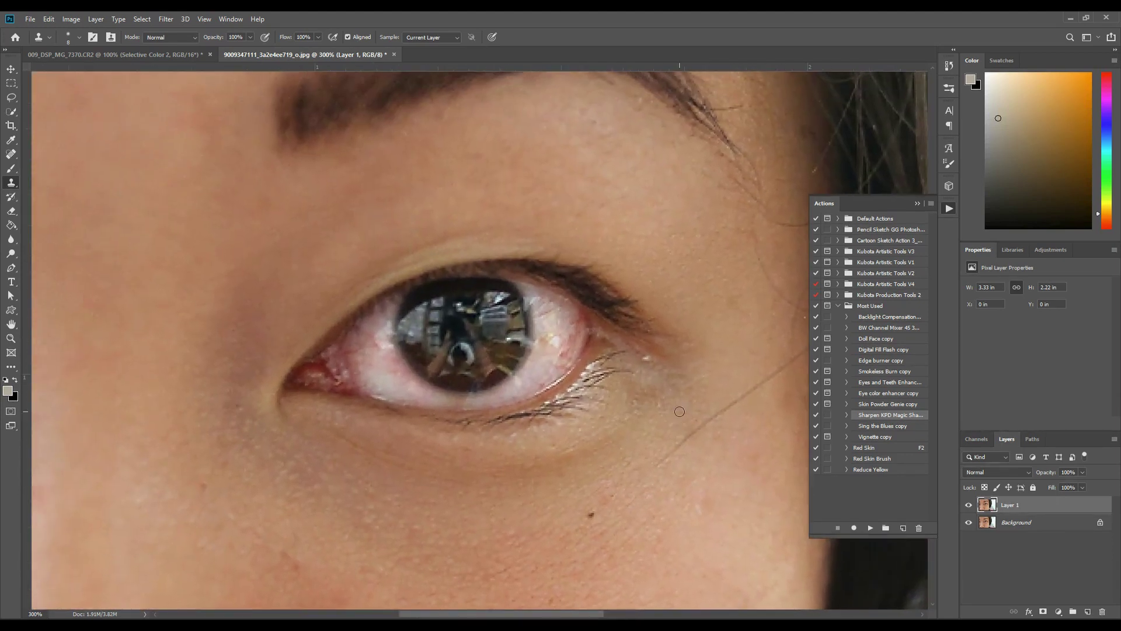
key("ctrl+equal")
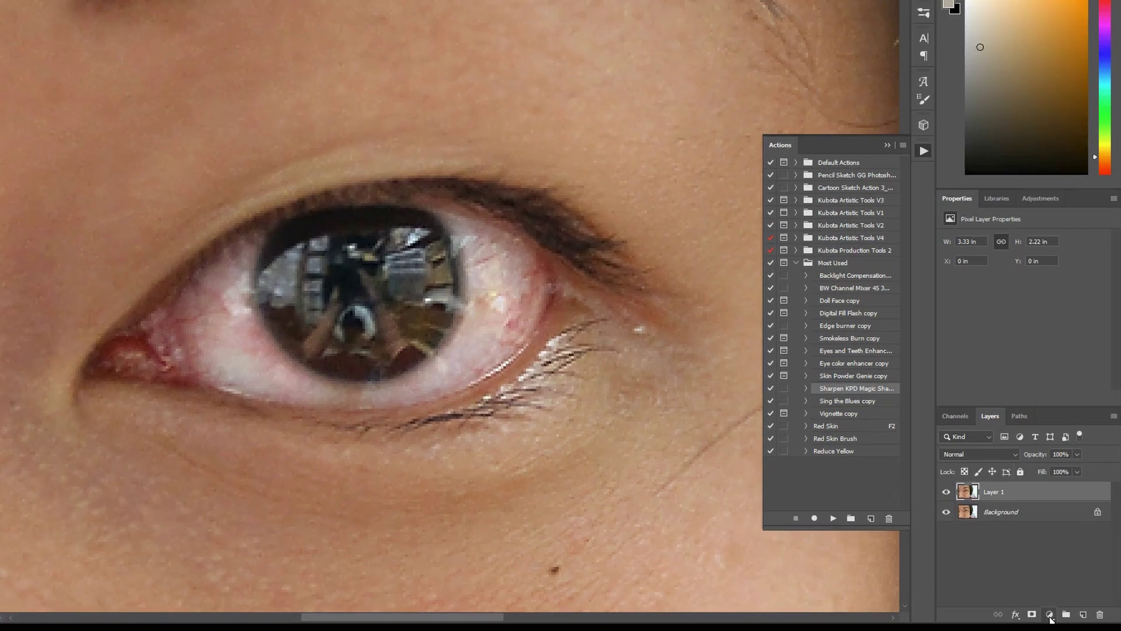
left_click(1049, 615)
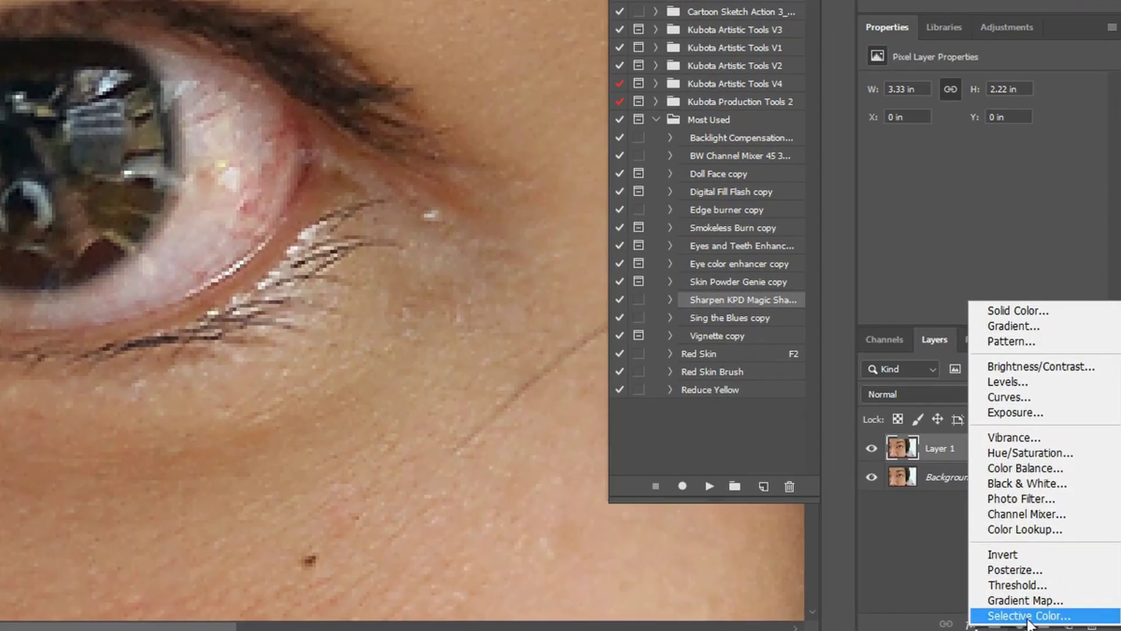
left_click(1027, 619)
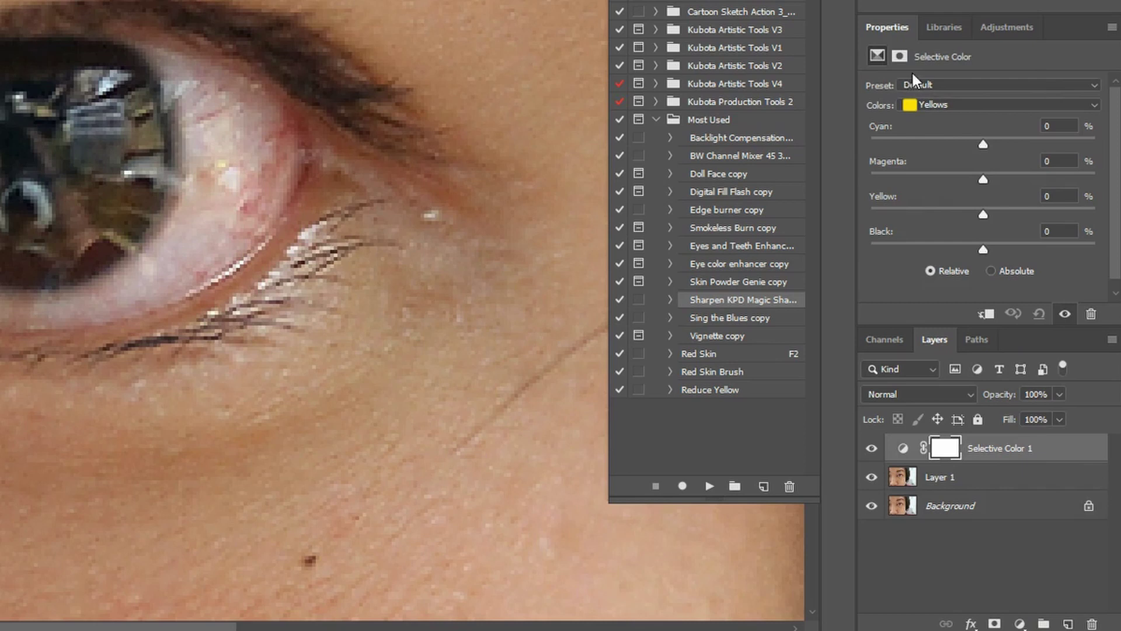
Step: For the Reds in the Selective Color adjustment, set Cyan to +76, Magenta to -21, Yellow to -20 and Black to -16%
left_click(953, 106)
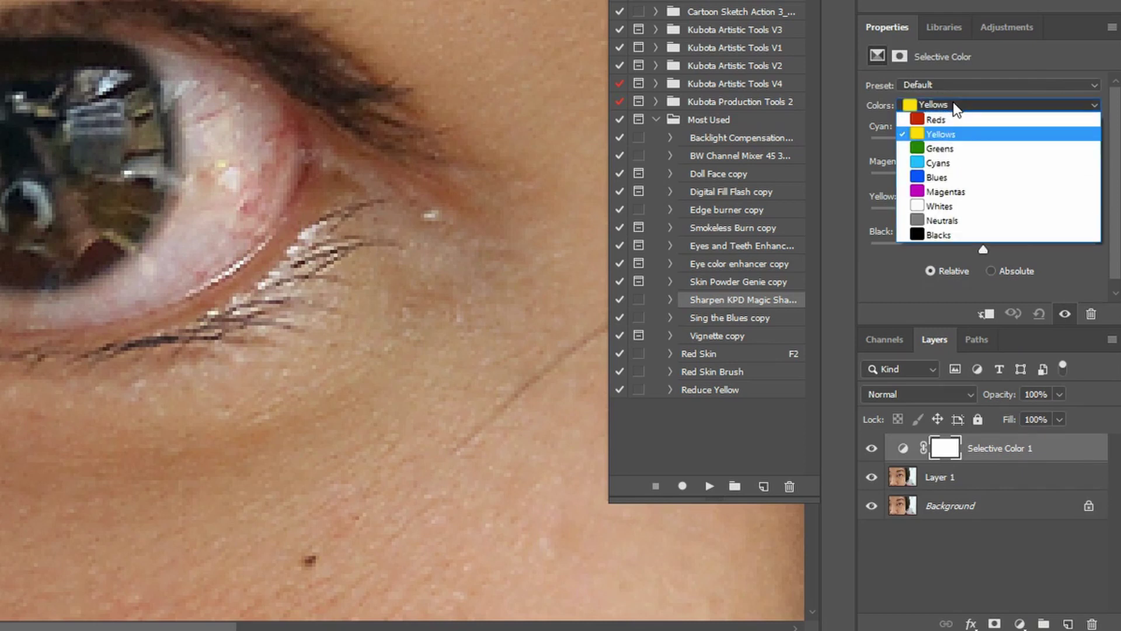
left_click(965, 120)
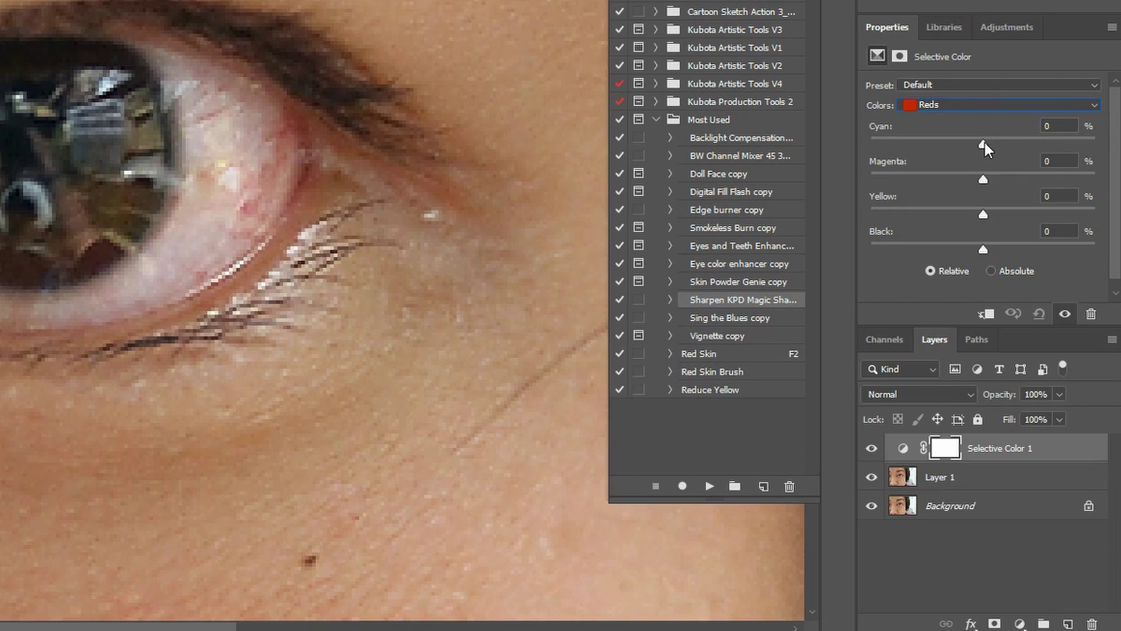
left_click_drag(983, 141, 984, 143)
mouse_move(983, 143)
left_mouse_down()
mouse_move(1017, 147)
mouse_move(1004, 156)
mouse_move(1081, 152)
mouse_move(992, 155)
left_mouse_up()
left_click_drag(1087, 149, 1032, 152)
left_click_drag(1063, 155, 1020, 159)
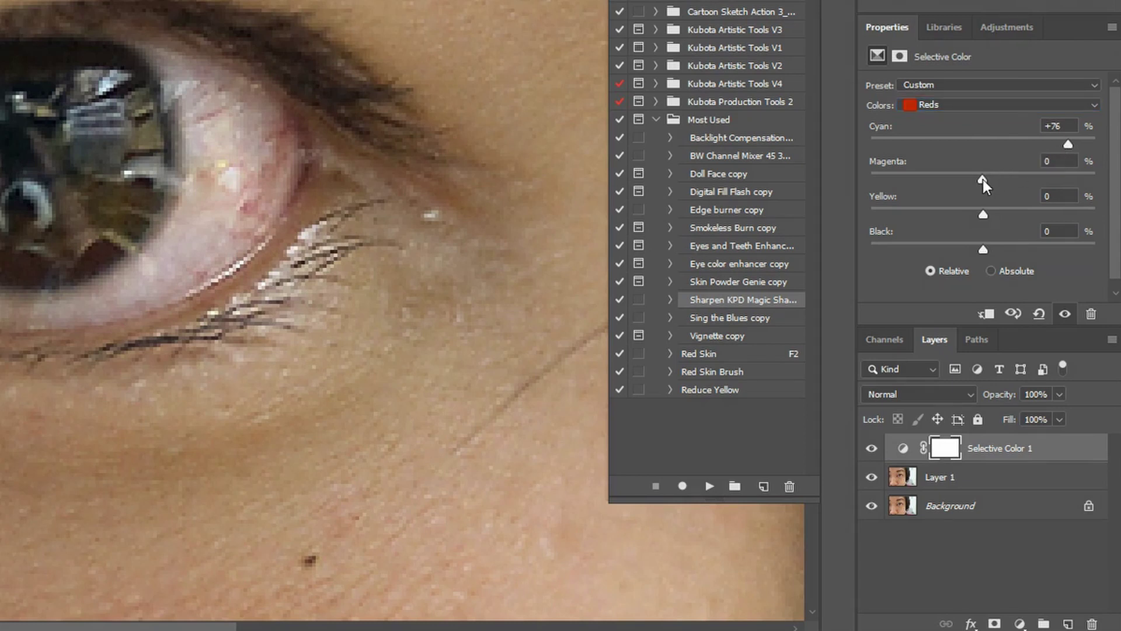
left_click_drag(982, 180, 959, 194)
left_click(981, 213)
left_click_drag(981, 212, 955, 245)
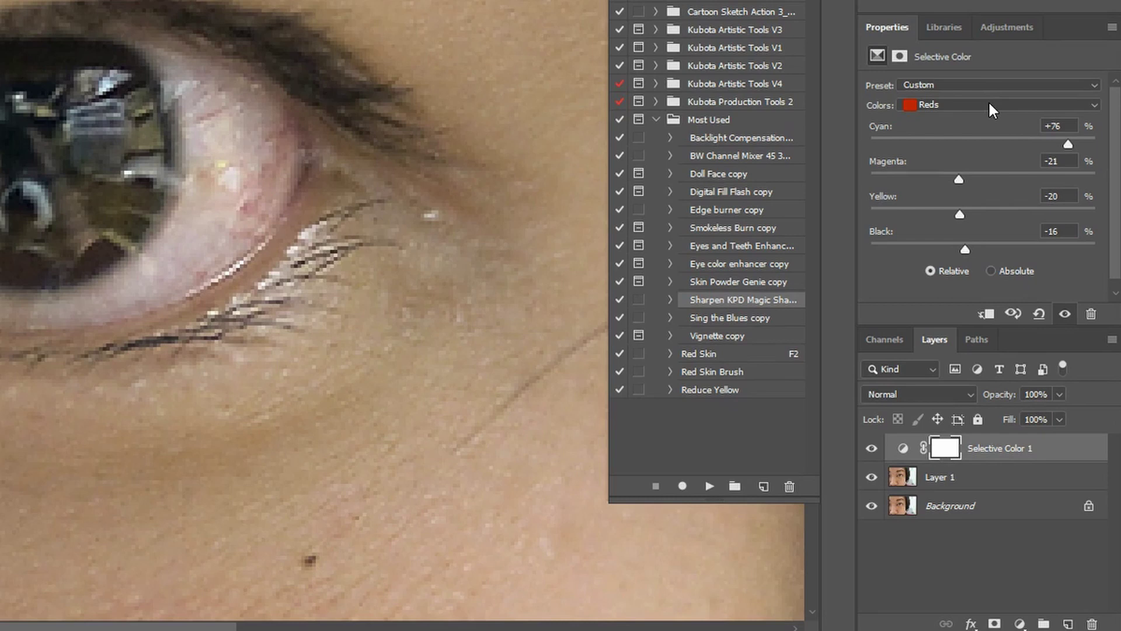
Step: For the Yellows, set Cyan to +33, Magenta to -24, Yellow to -22 and Black to -8%
left_click(920, 106)
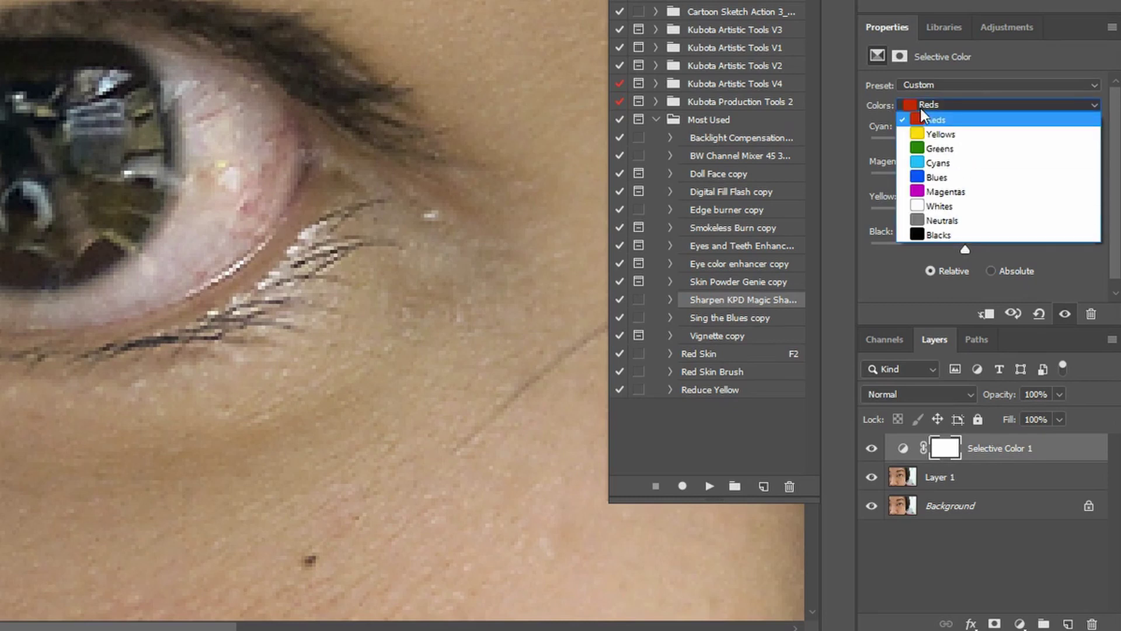
left_click(933, 137)
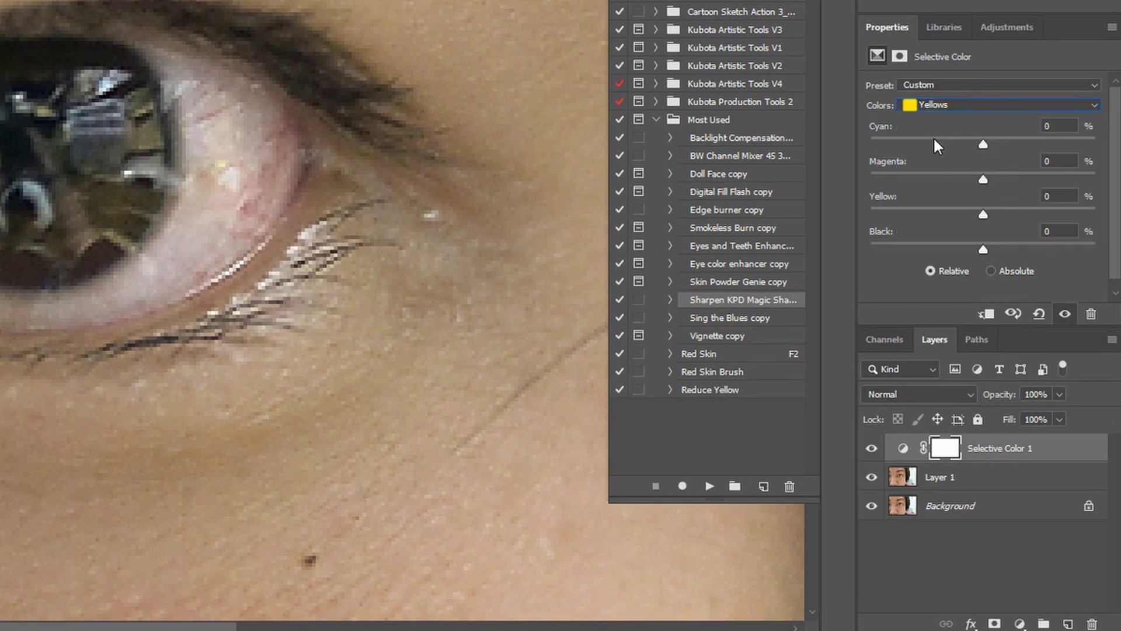
left_click(990, 145)
left_click_drag(990, 146, 1018, 140)
left_click_drag(985, 180, 974, 255)
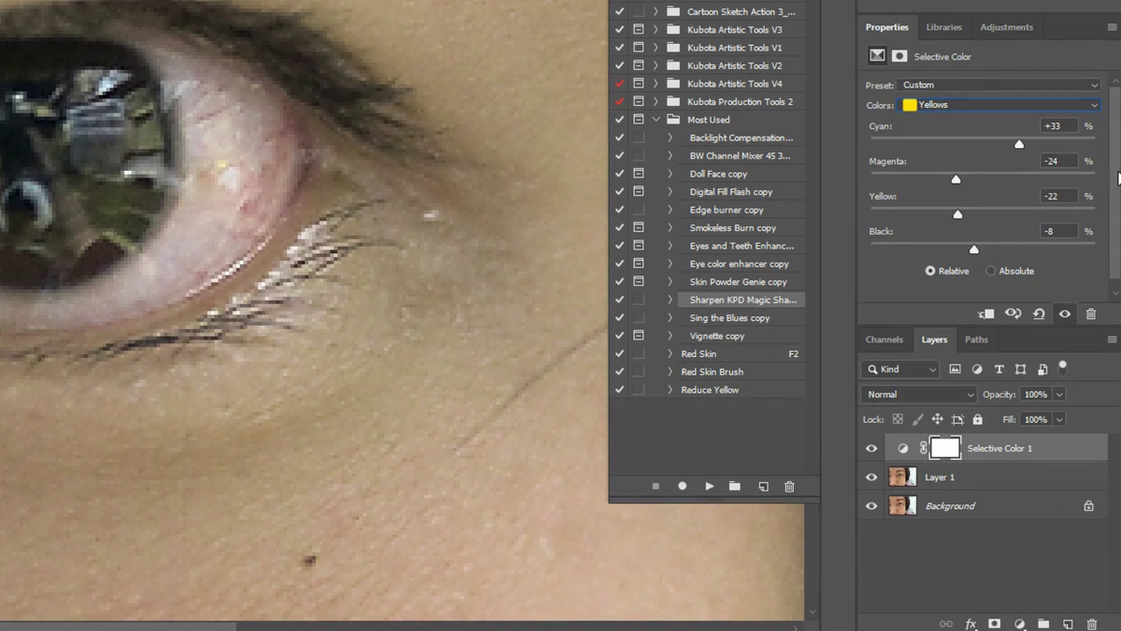
Step: Set the Cyan amount of the Whites to about +22% in the Selective Color adjustment
left_click(1022, 108)
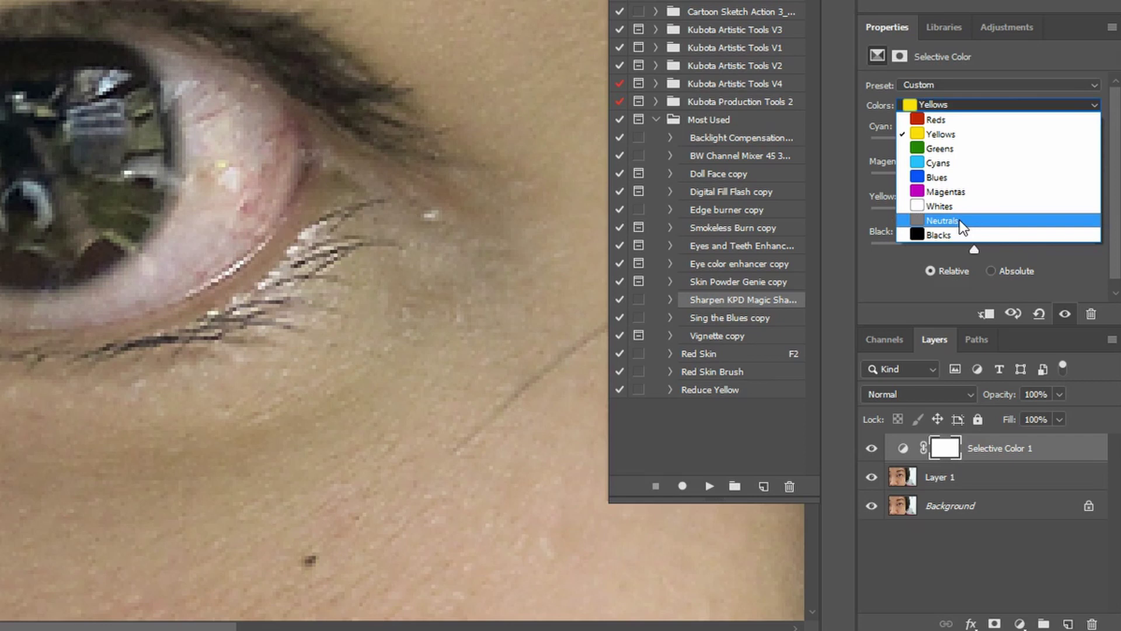
left_click(939, 205)
left_click_drag(962, 146, 1020, 150)
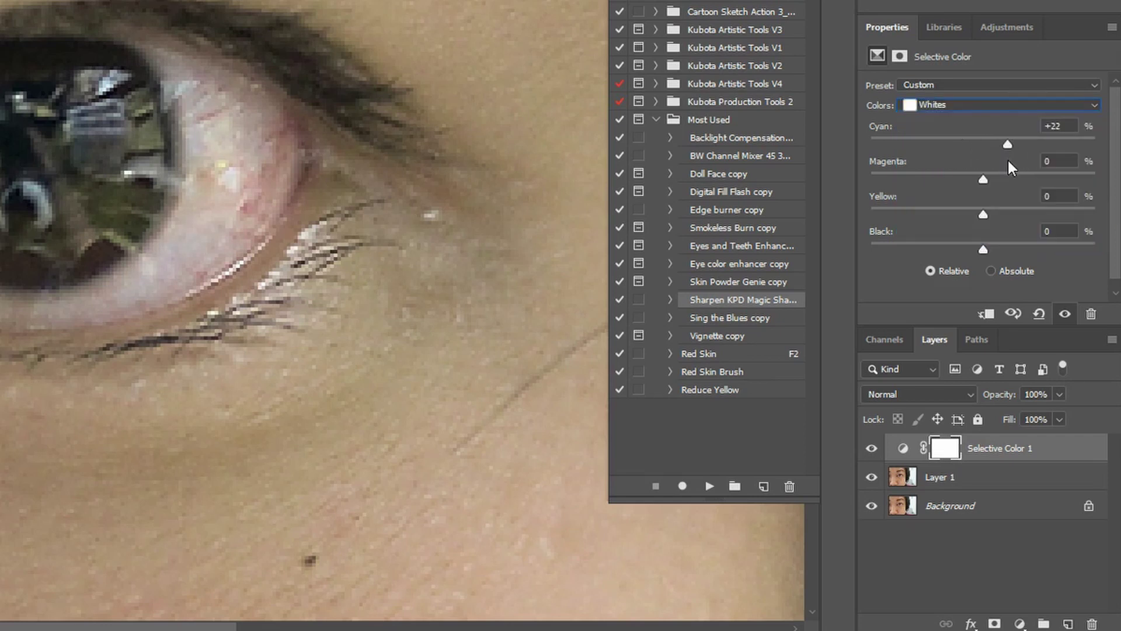
Step: Adjust the Cyan amount of the Cyans range and set the Cyan amount of the Greens to about -35%
left_click(980, 104)
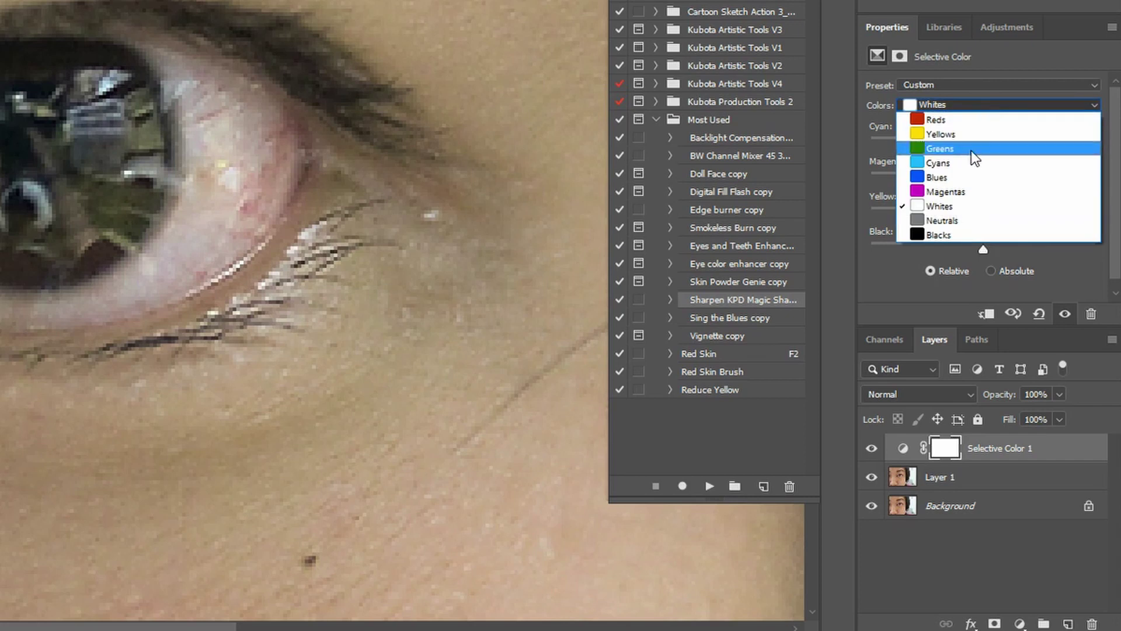
left_click(971, 162)
left_click_drag(983, 144, 1072, 143)
left_click(975, 105)
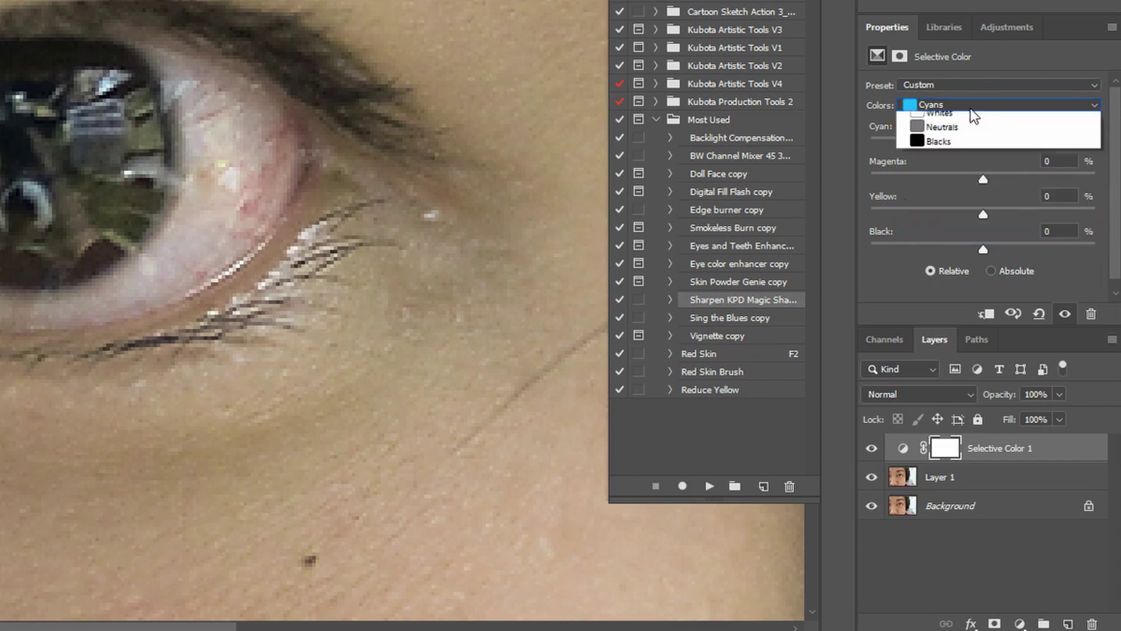
left_click(963, 144)
left_click_drag(981, 148, 1022, 144)
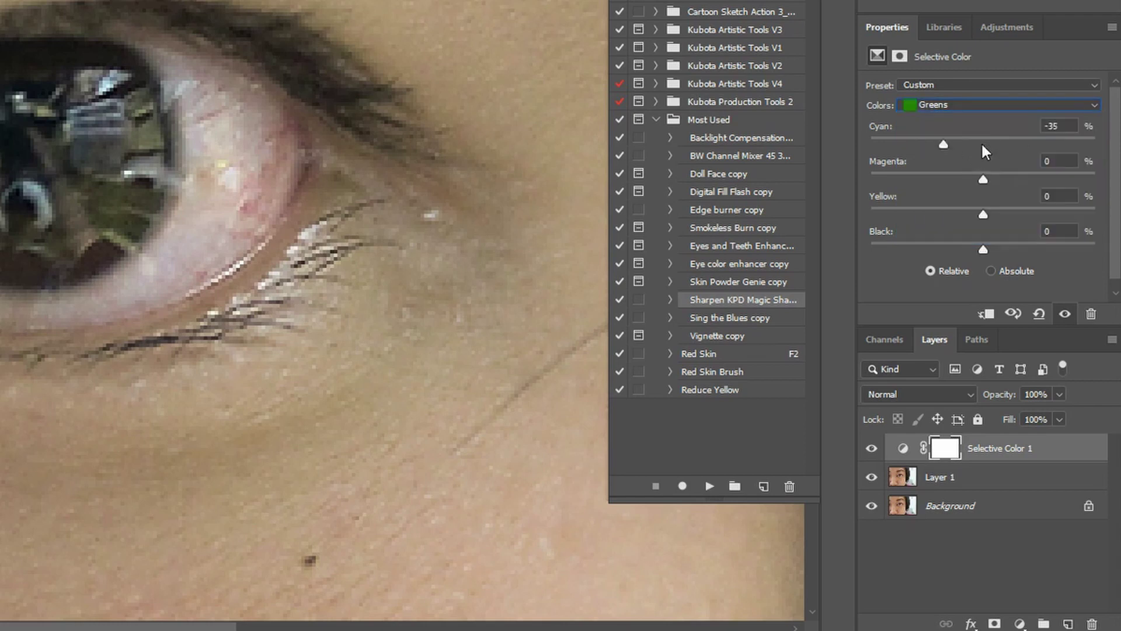
Step: Return to the Reds range of the Selective Color adjustment and lower its Cyan amount slightly
left_click(953, 105)
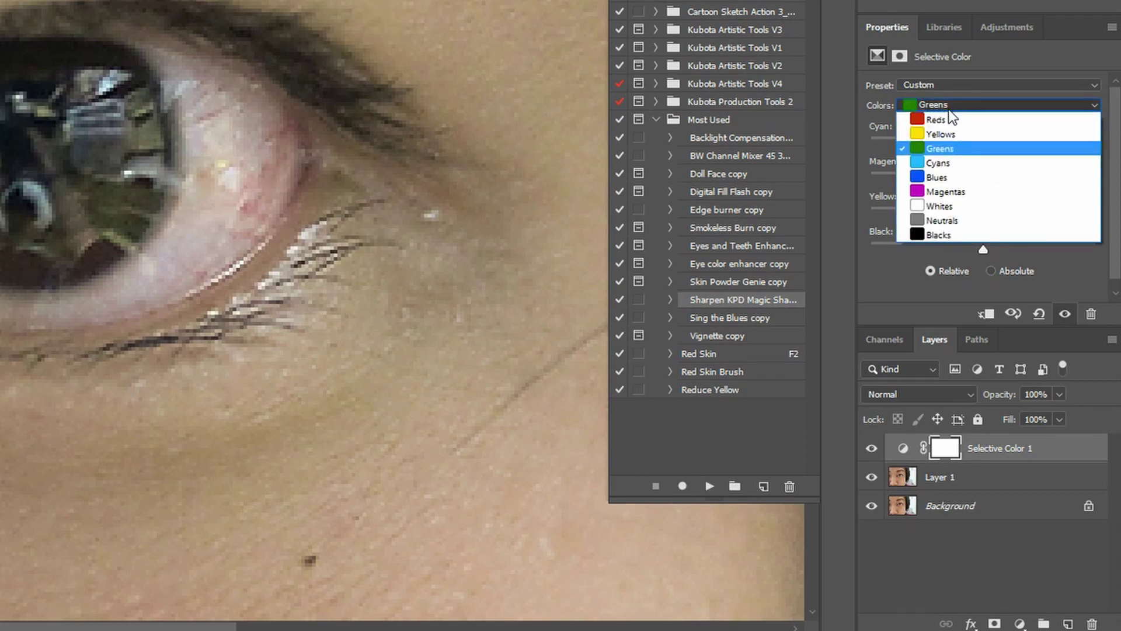
left_click(954, 114)
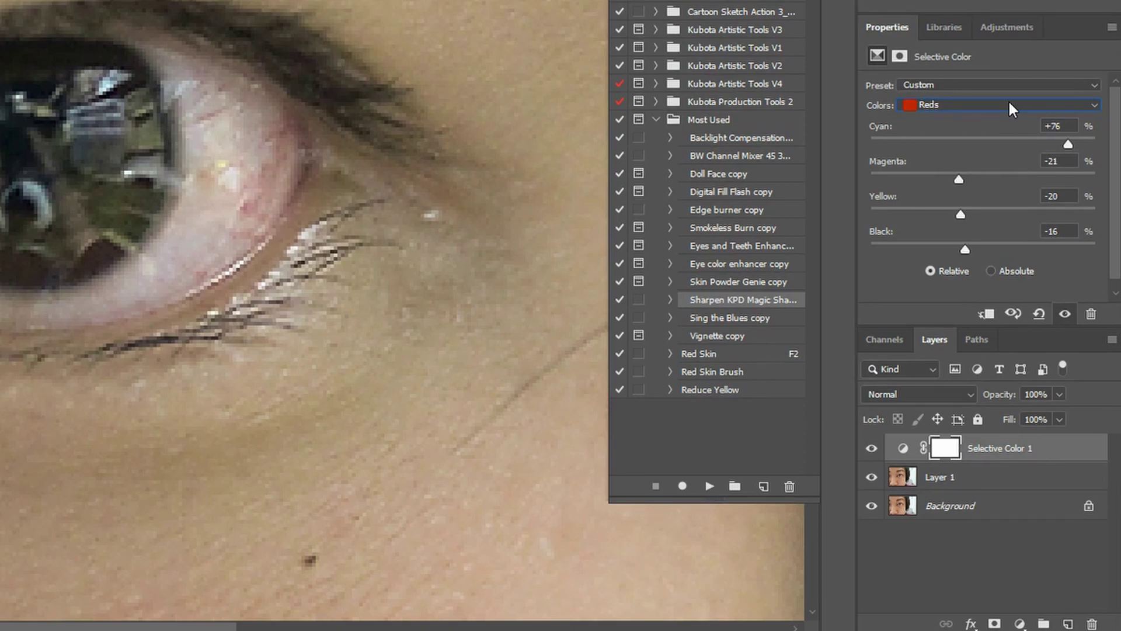
left_click_drag(1068, 144, 1060, 145)
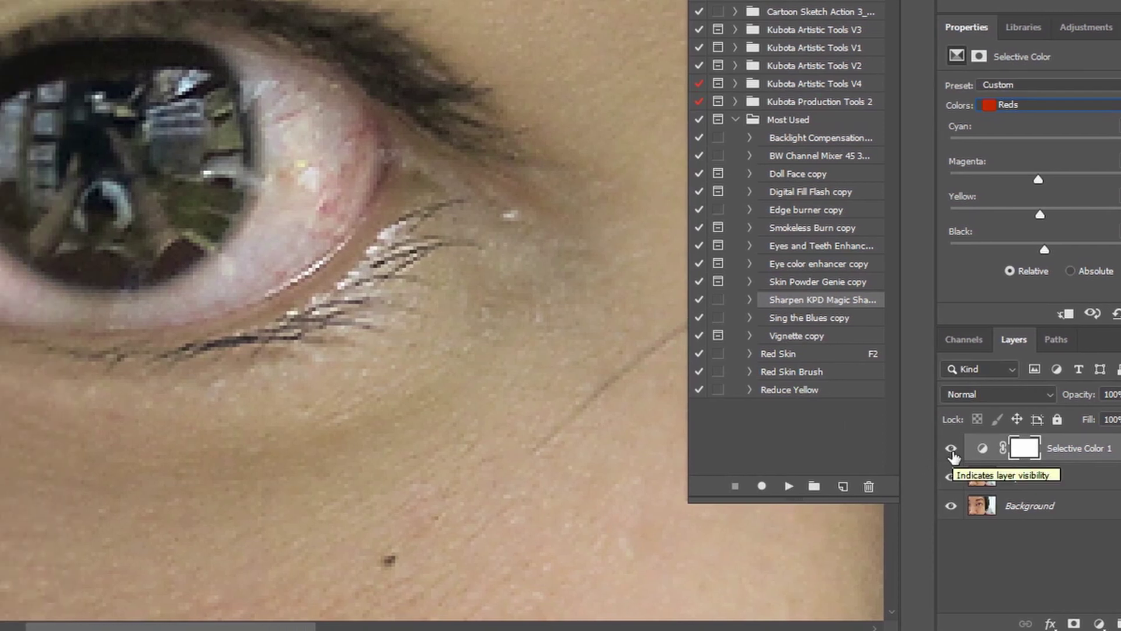
Step: Toggle the visibility of the Selective Color layer to compare the eye with and without the adjustment
left_click(951, 449)
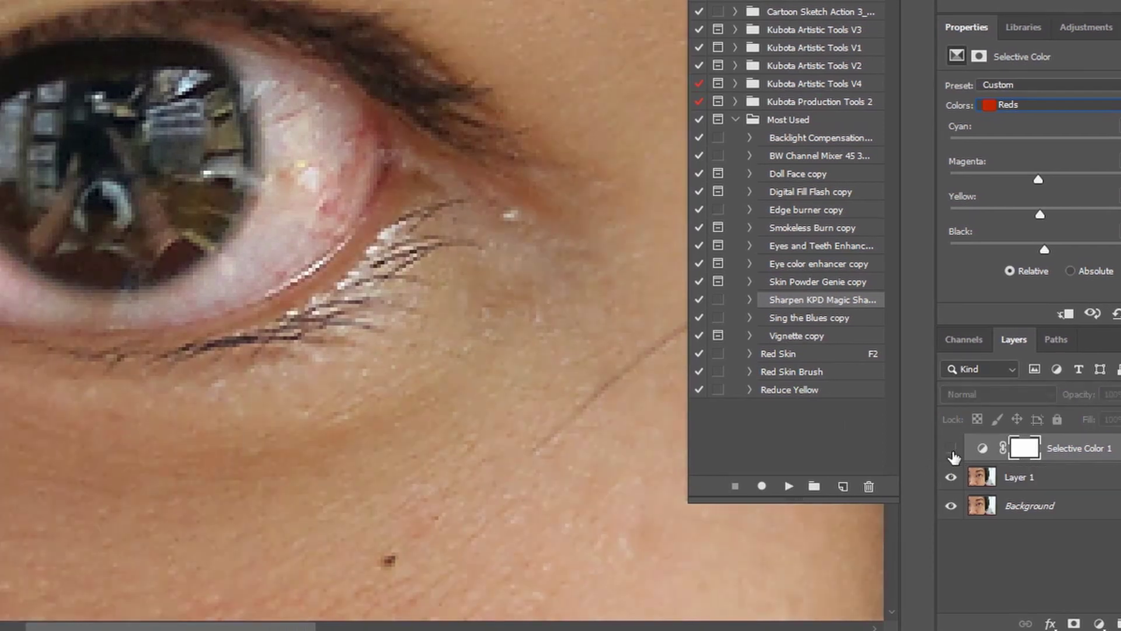
left_click(951, 449)
left_click(951, 448)
left_click(951, 449)
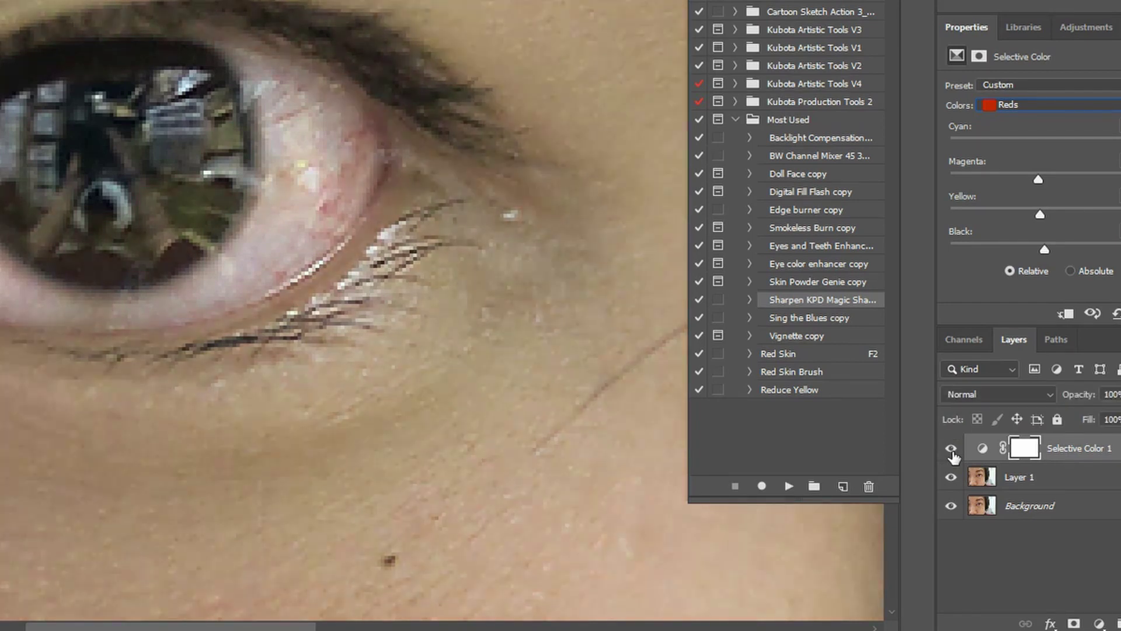
Step: Invert the white mask of the Selective Color layer to black so the adjustment is hidden
left_click(1030, 448)
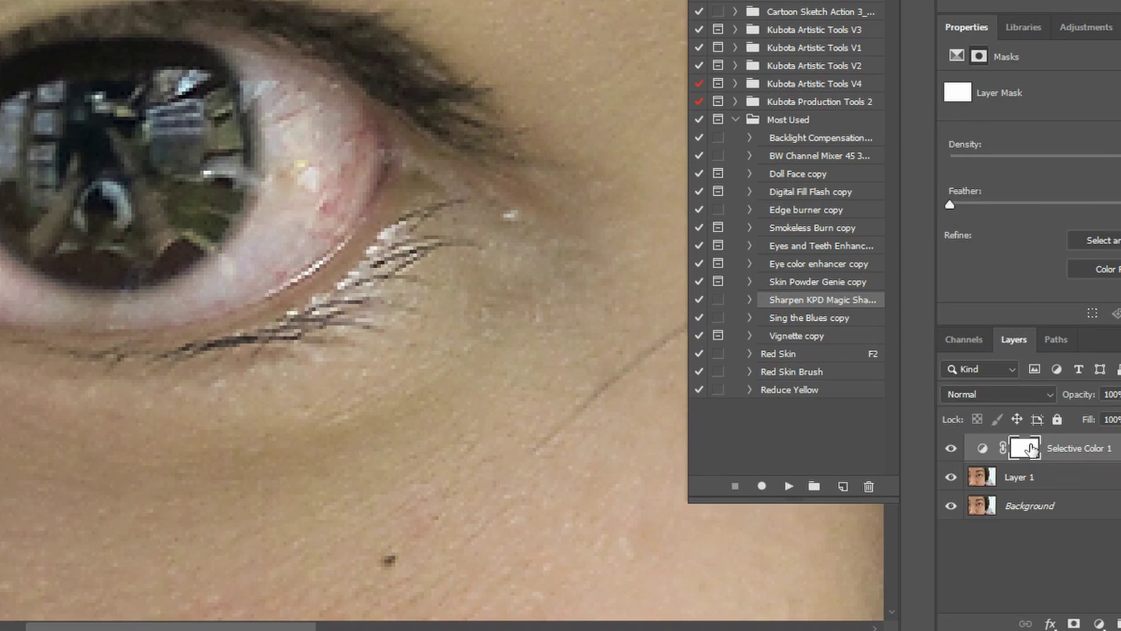
key("ctrl+i")
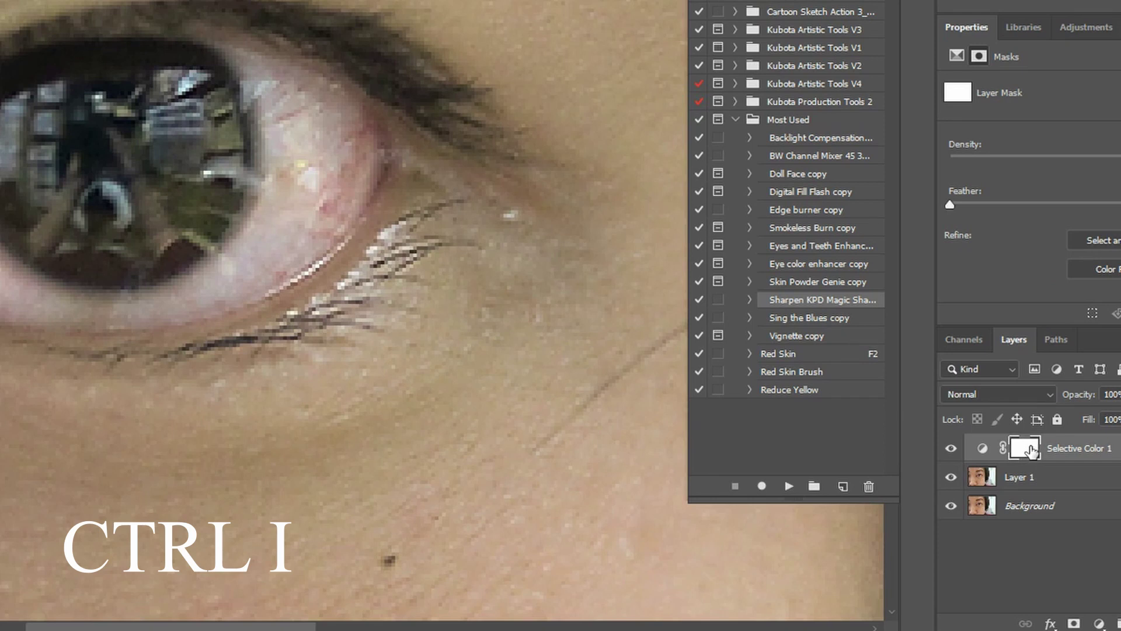
left_click_drag(1030, 450, 1031, 451)
key("ctrl+i")
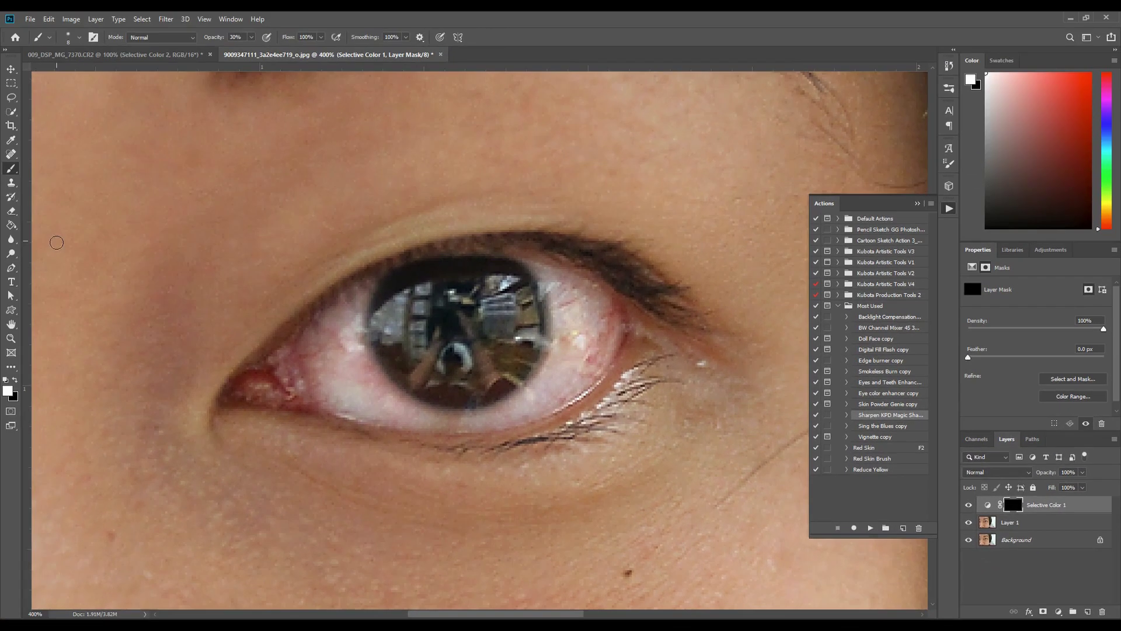
Step: Make sure the foreground colour is white (ffffff) for brushing on the Selective Color mask
left_click(7, 391)
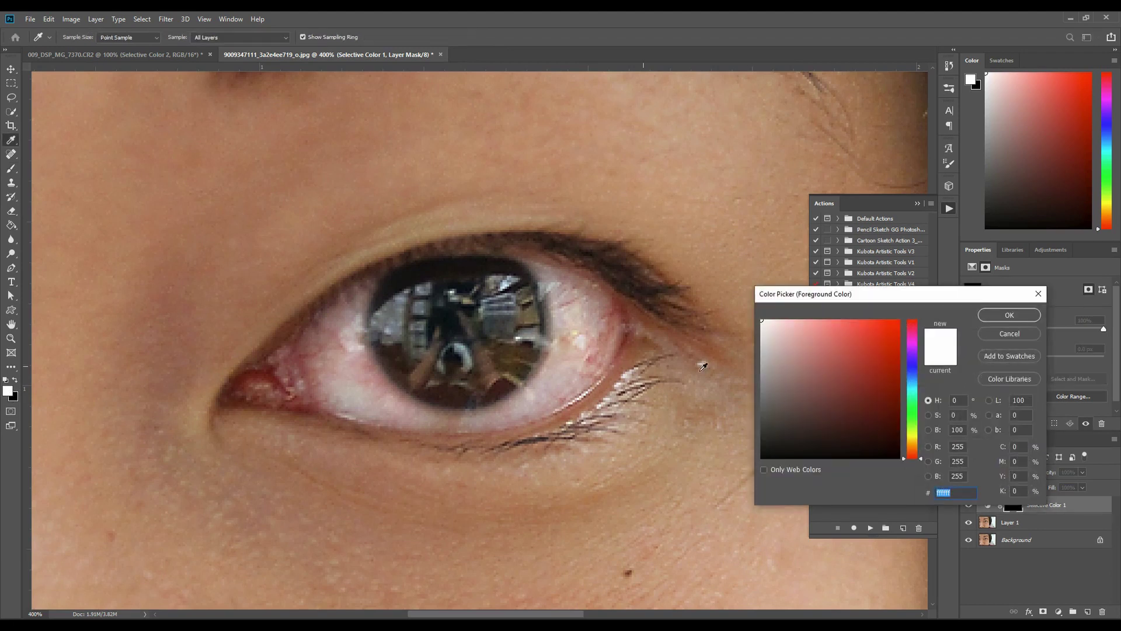
left_click(1001, 319)
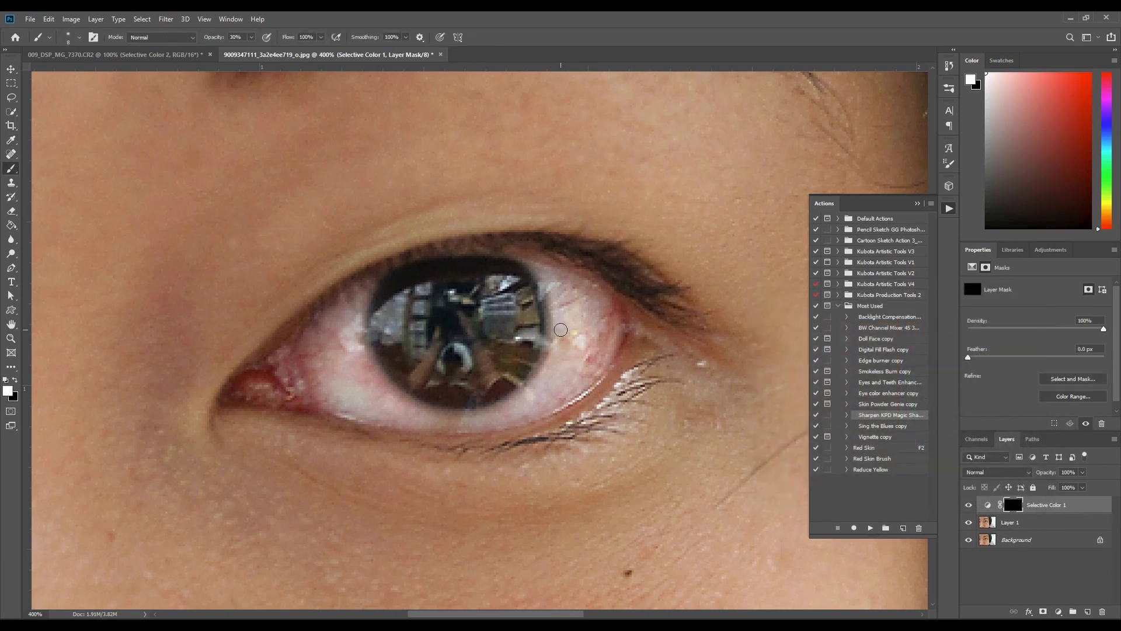
left_click(561, 329)
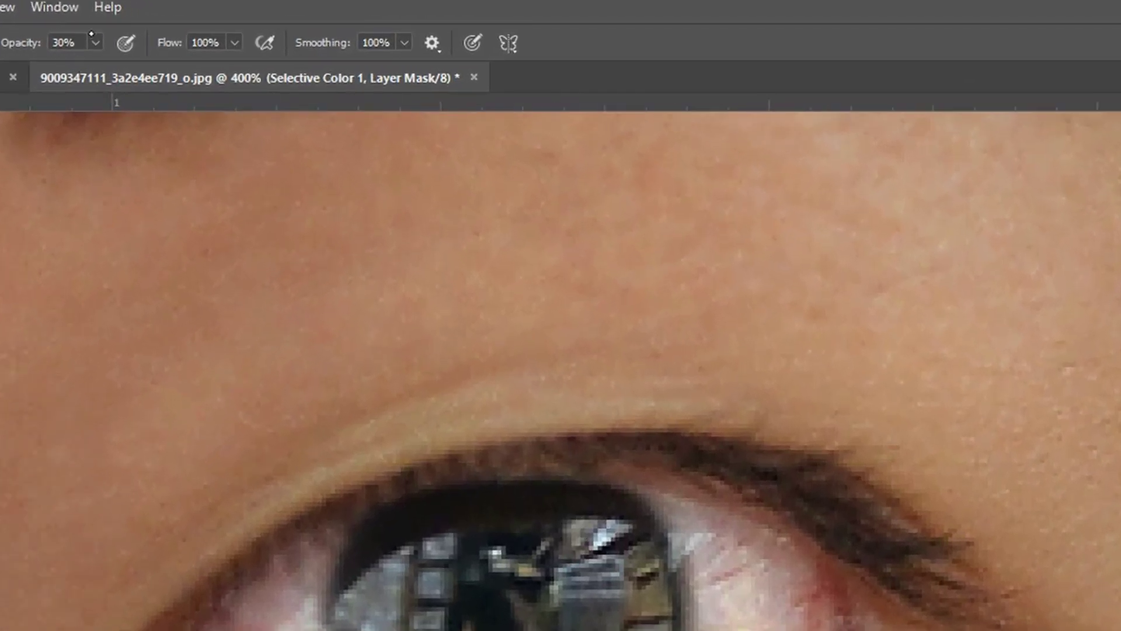
Step: Set the brush to 100% opacity and 50% flow
left_click(95, 42)
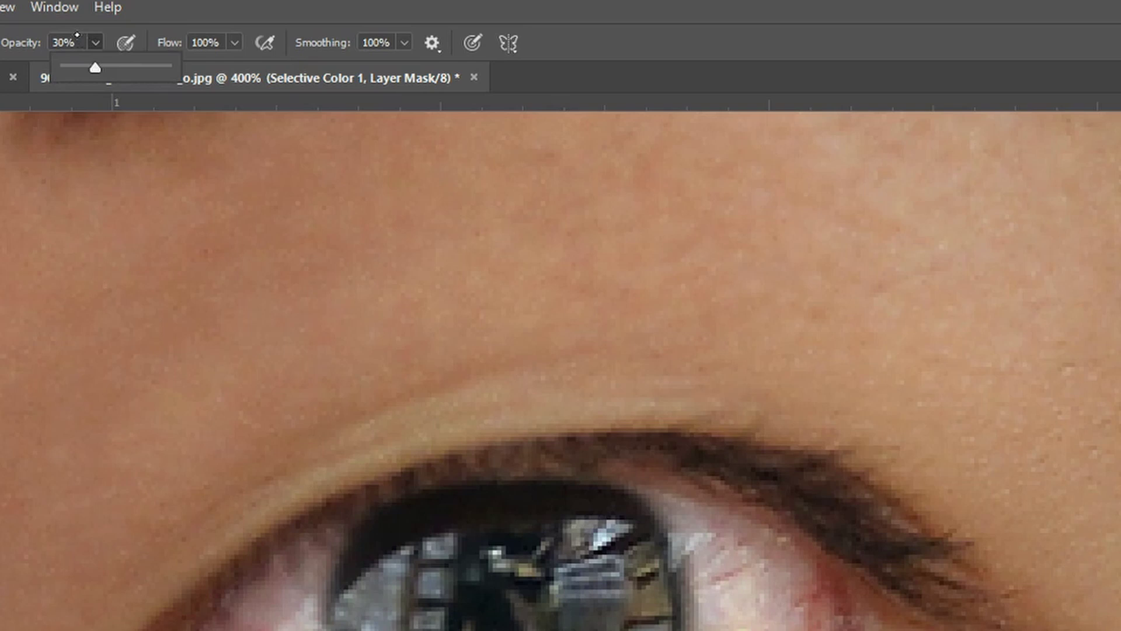
left_click_drag(92, 67, 165, 67)
left_click(235, 42)
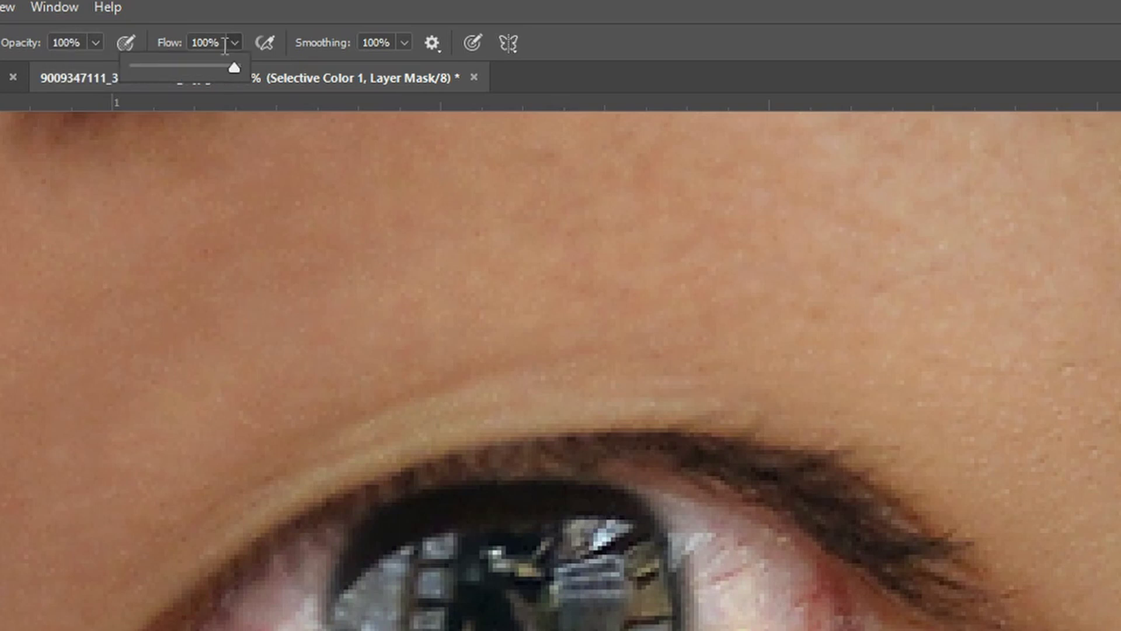
left_click(214, 44)
double_click(216, 42)
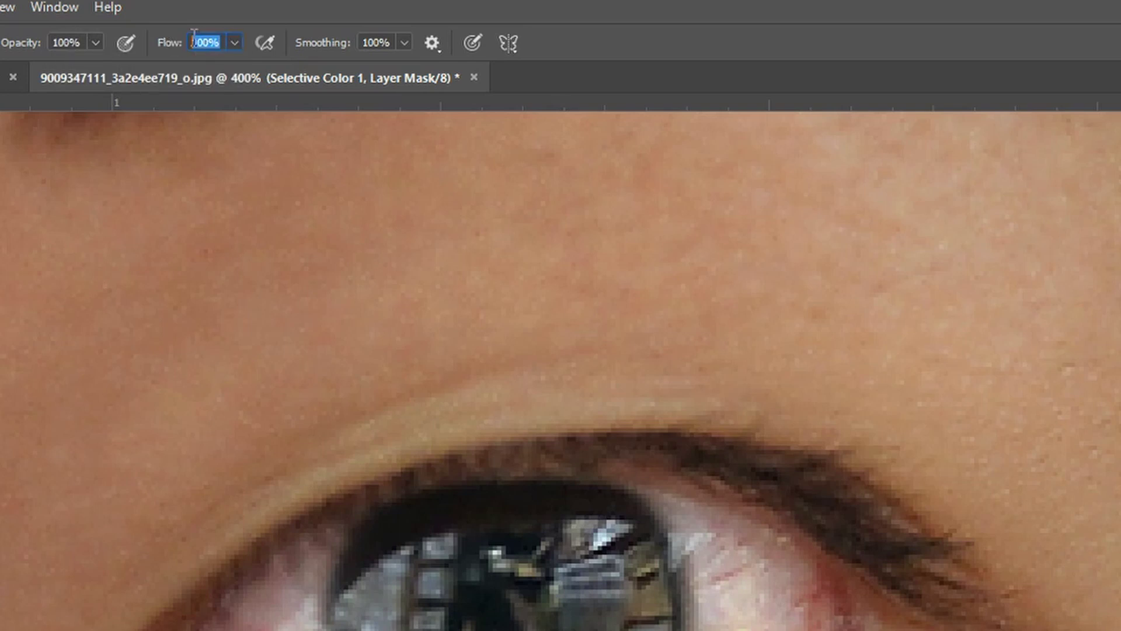
type("50")
key("Return")
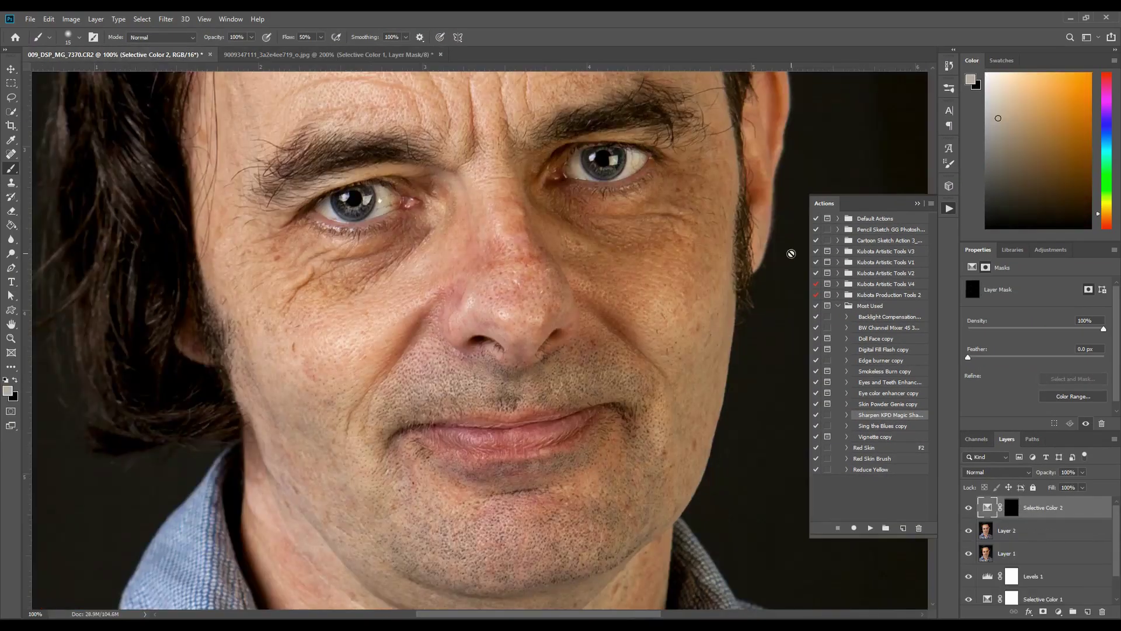
Step: Stamp all visible layers into a new merged layer above the Selective Color 2 layer
key("ctrl+plus")
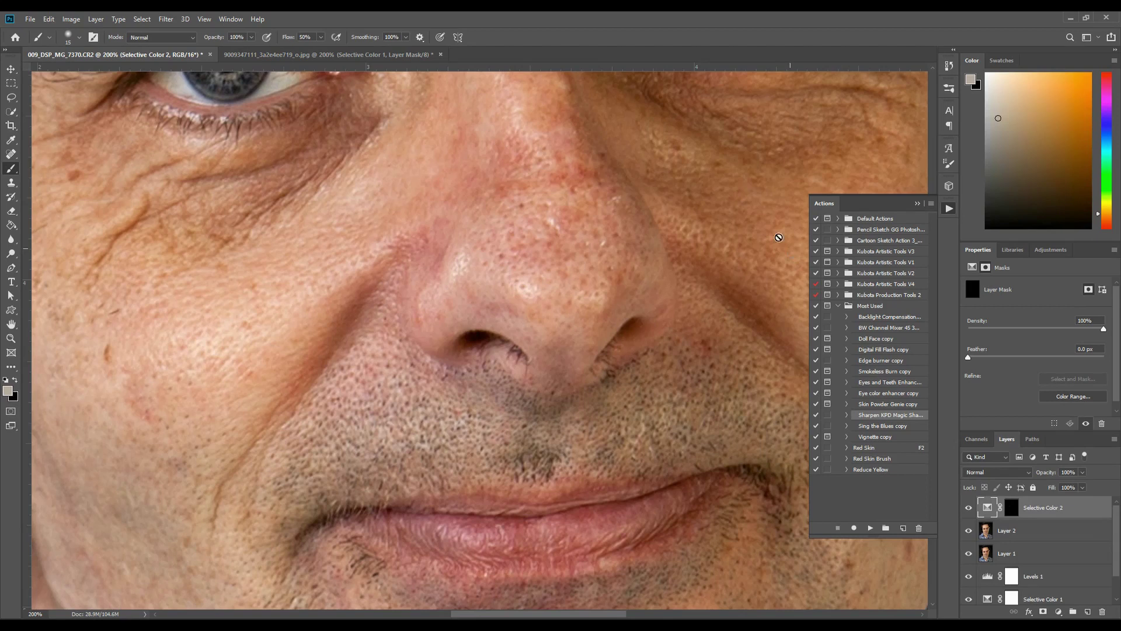
left_click_drag(406, 236, 545, 477)
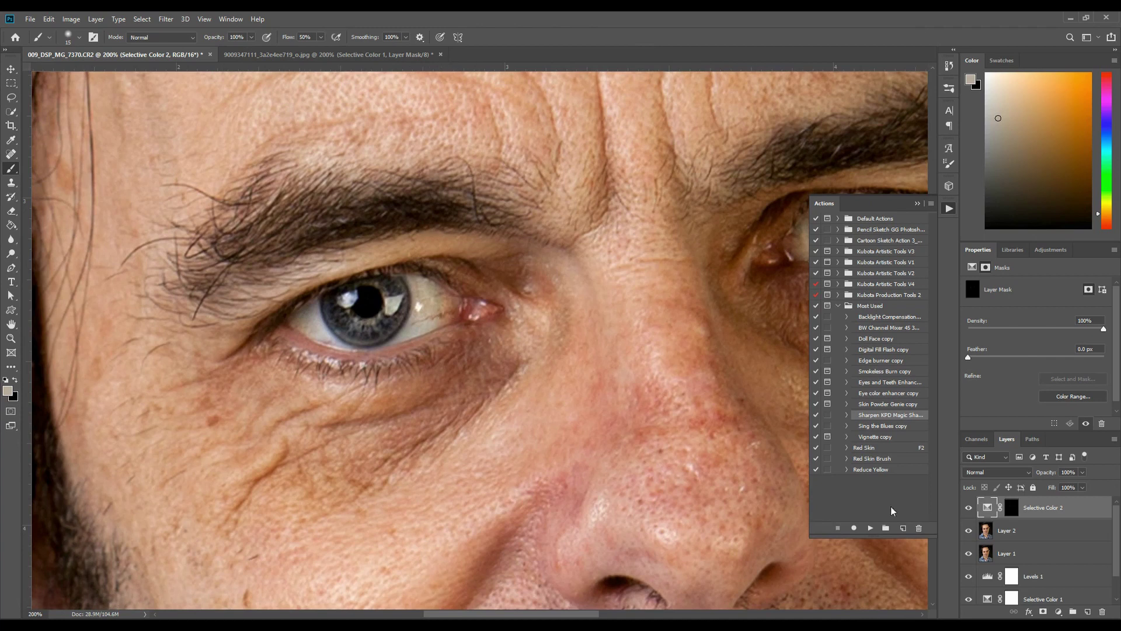
left_click(1075, 511)
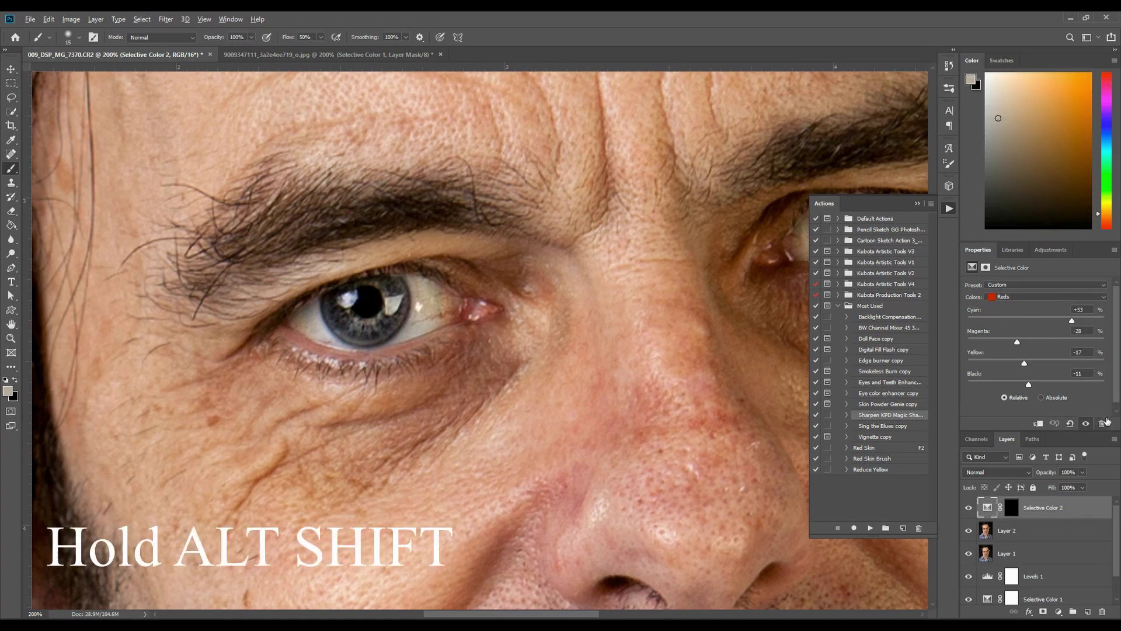
left_click(1114, 439)
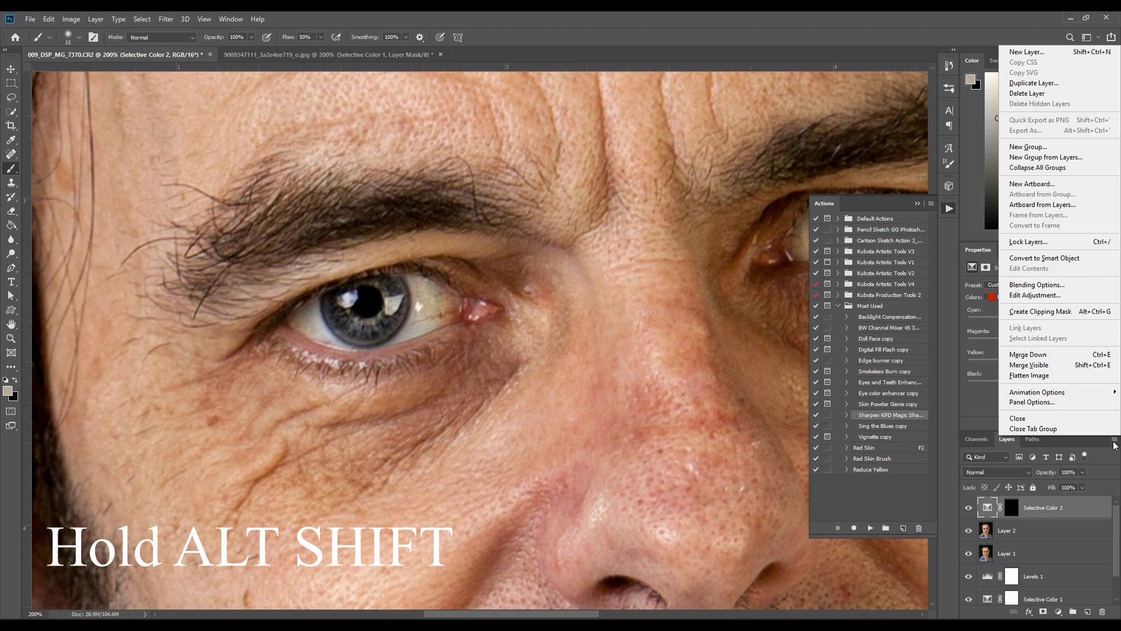
left_click(1084, 365, "alt+shift")
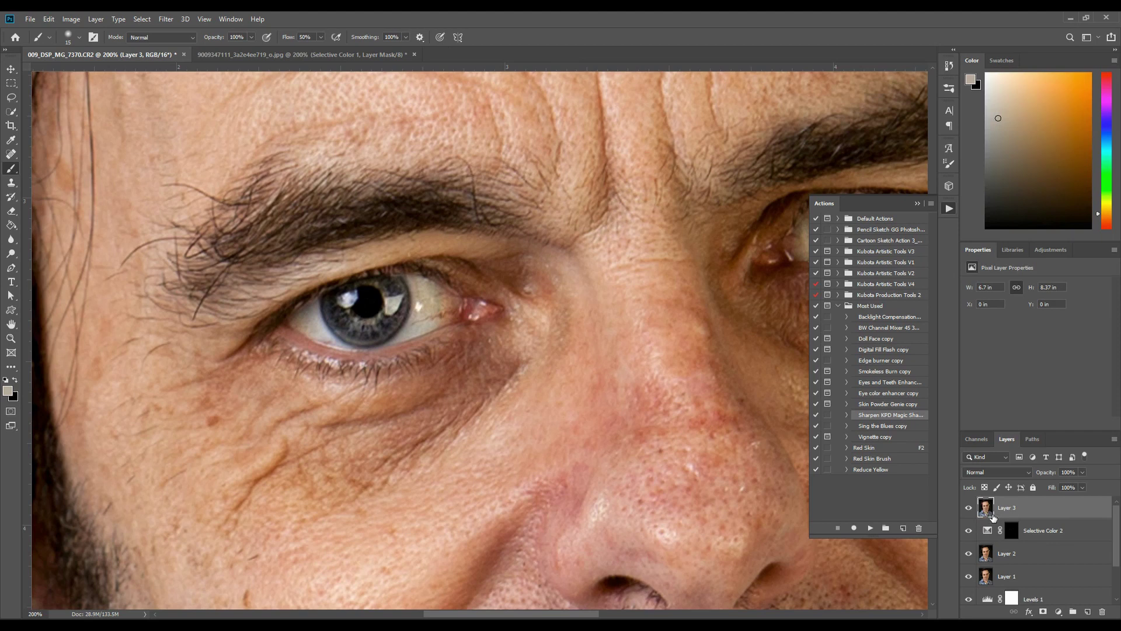
scroll(1022, 548, "down", 2)
scroll(1005, 555, "up", 2)
Step: Activate the Clone Stamp tool and set its flow to 50% for retouching the eye on the merged layer
right_click(9, 185)
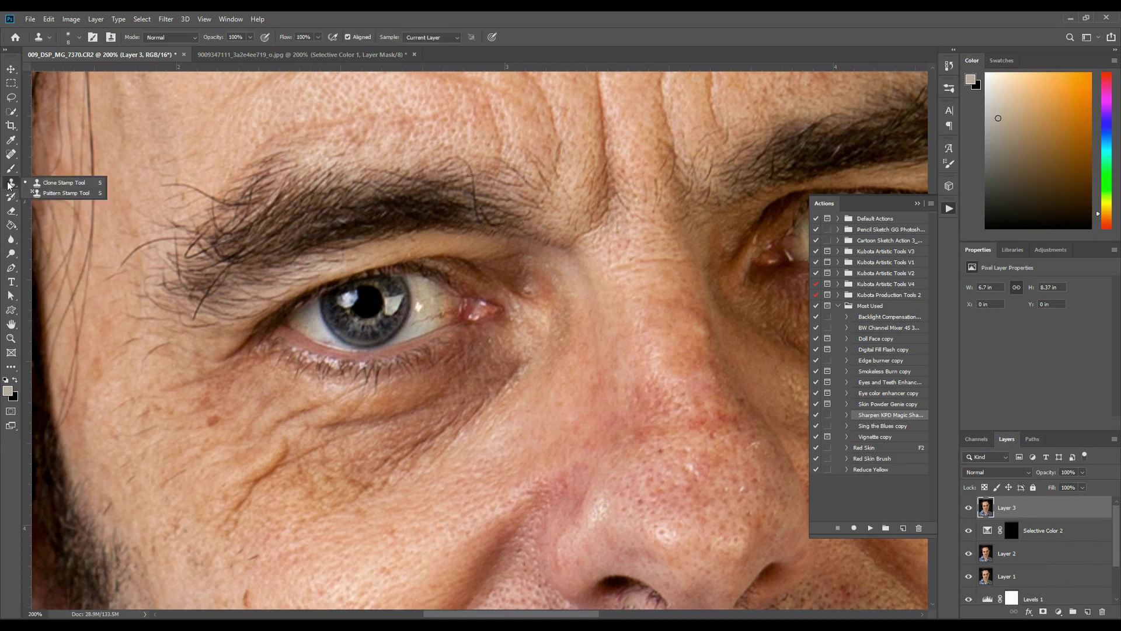
left_click(47, 181)
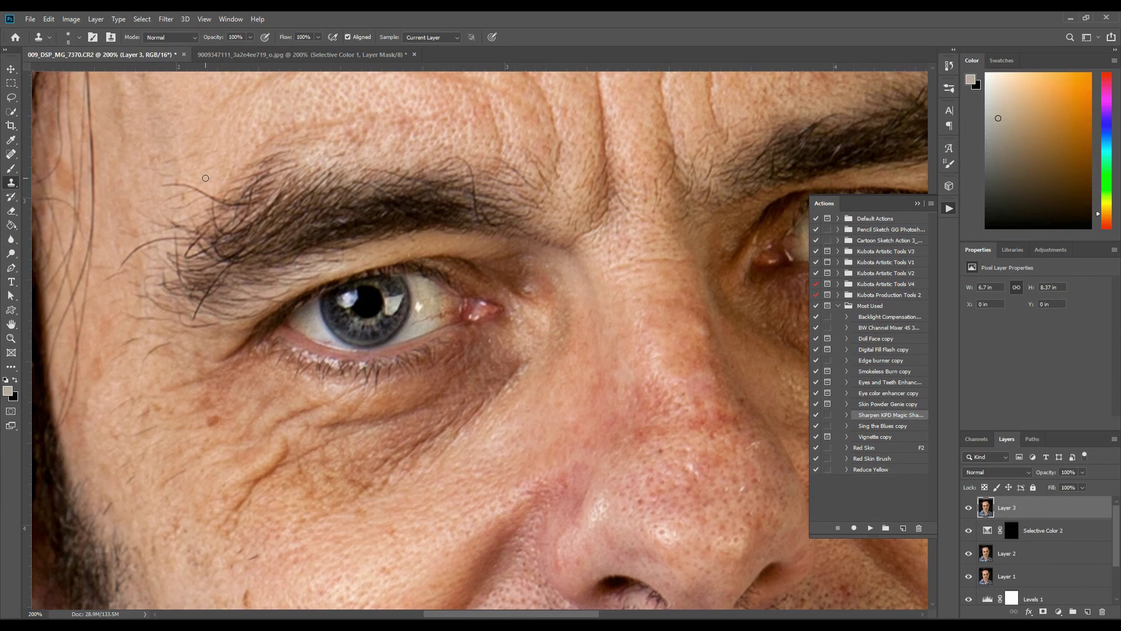
key("ctrl+plus")
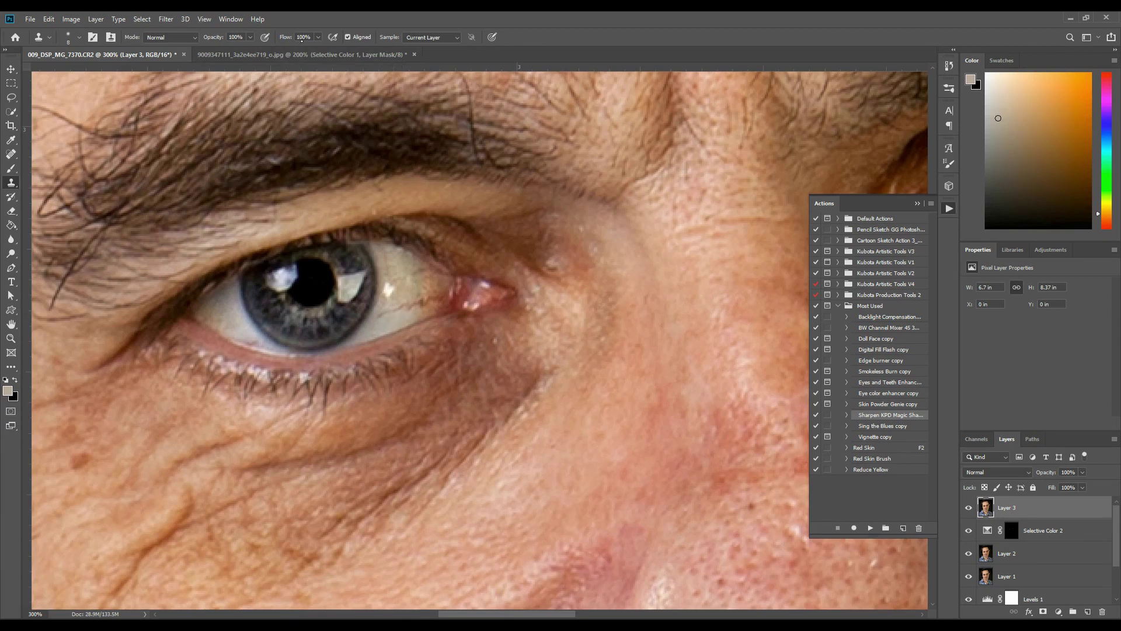
left_click(310, 37)
type("50")
key("Return")
Step: Try cloning clean eye white over the veins near the inner corner, and revert to the Stamp Visible history state
key("alt")
left_click(386, 319, "alt")
left_click_drag(414, 302, 421, 304)
left_click(948, 66)
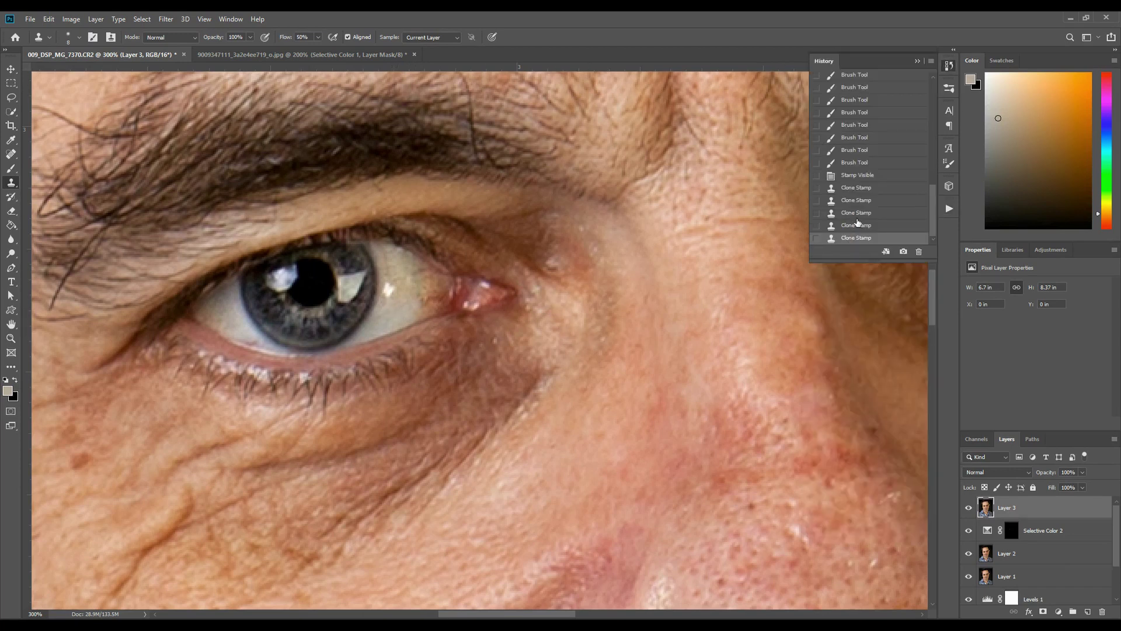
left_click(856, 176)
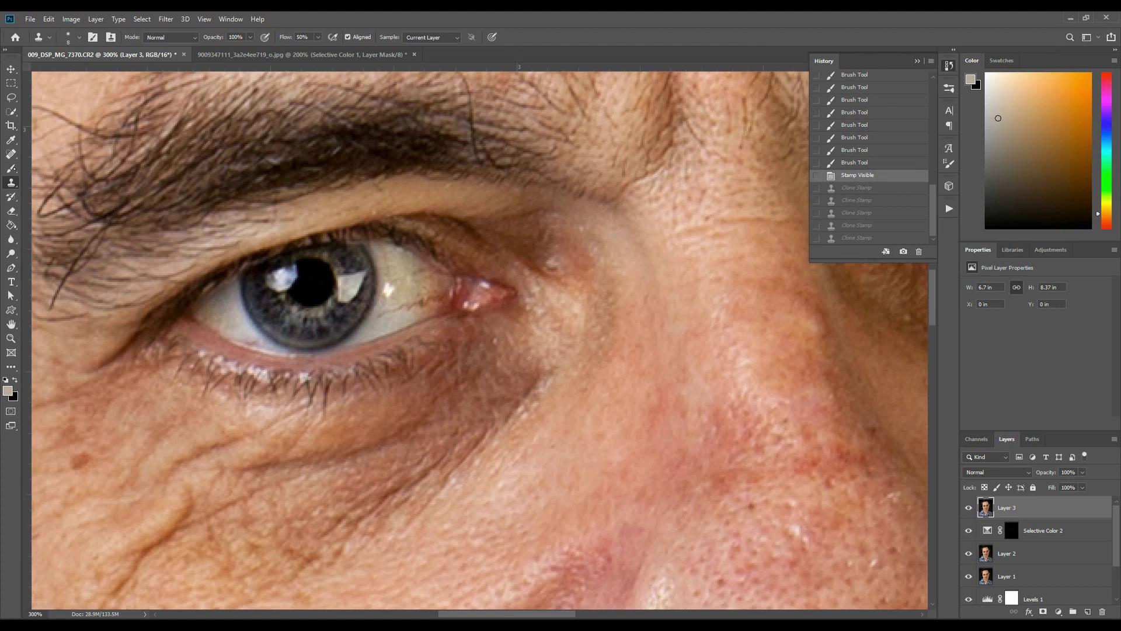
Step: Try painting over the veins in the eye white with the Brush tool, and undo the strokes
left_click(11, 169)
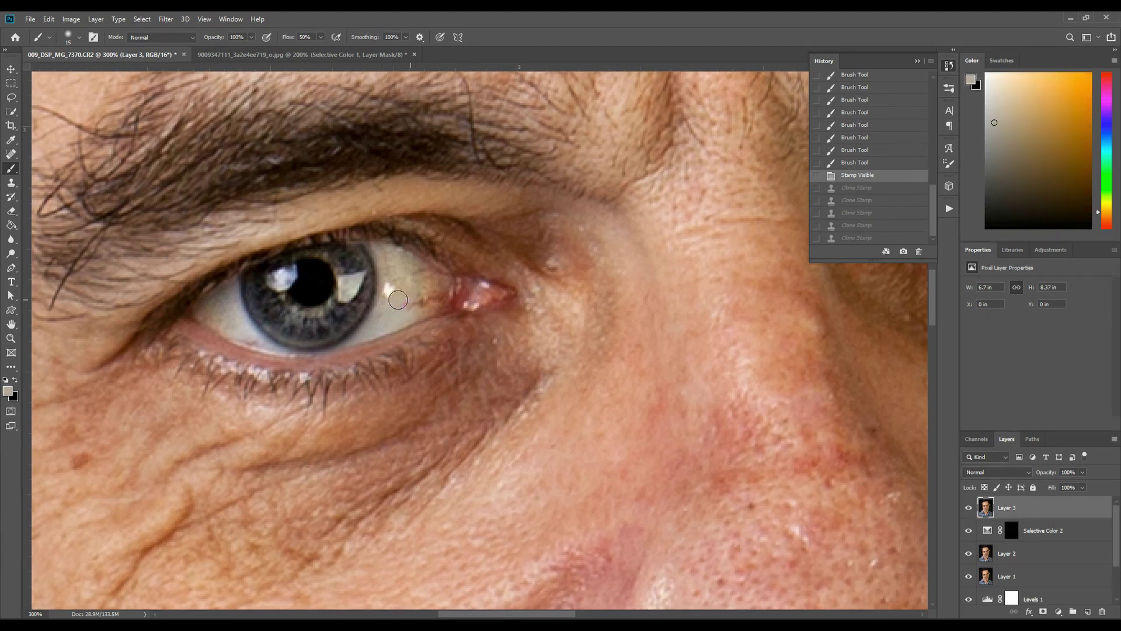
mouse_move(397, 300)
left_mouse_down()
mouse_move(419, 309)
mouse_move(379, 317)
mouse_move(405, 309)
mouse_move(387, 309)
mouse_move(394, 282)
mouse_move(392, 299)
mouse_move(411, 296)
mouse_move(371, 313)
left_mouse_up()
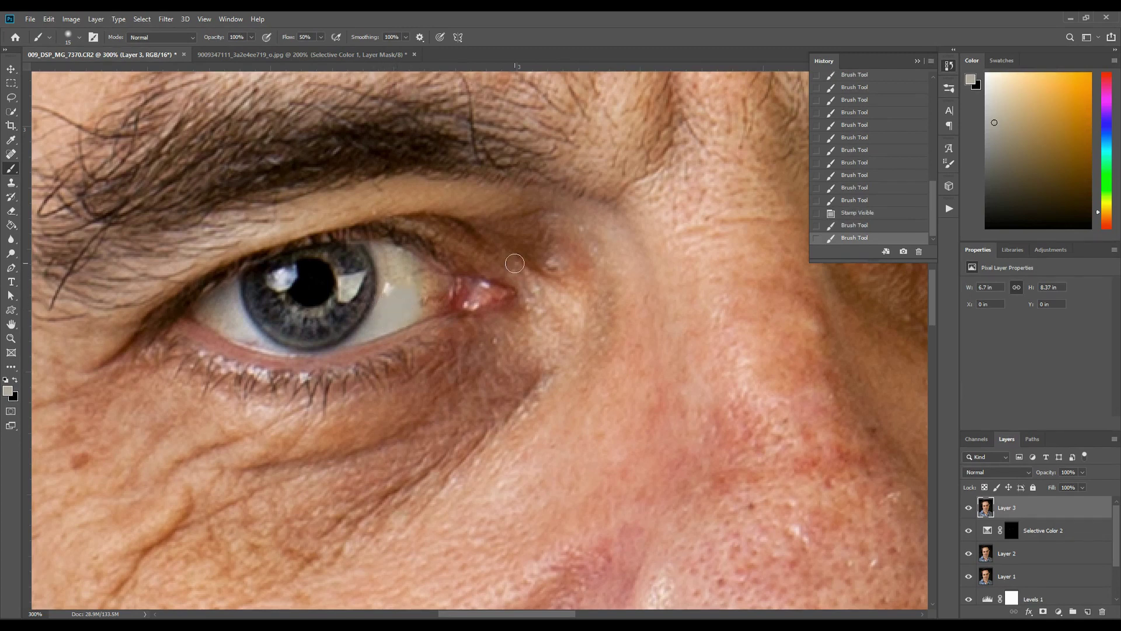
key("ctrl+z")
key("ctrl+z")
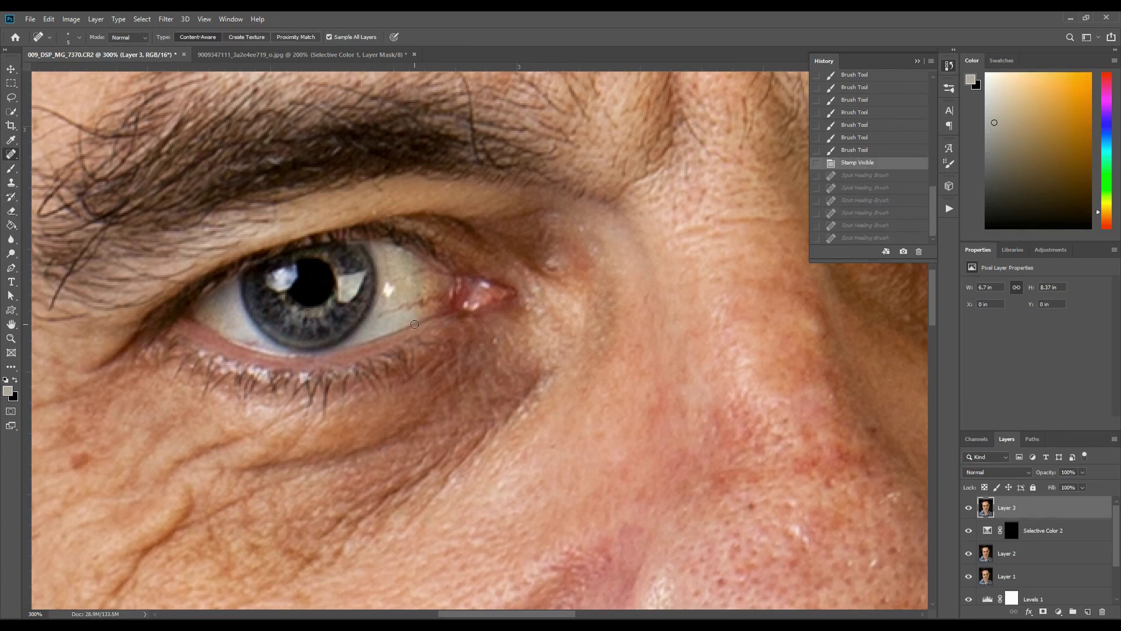
Step: Remove the fine veins in the eye white beside the iris with the Spot Healing Brush
left_click_drag(378, 312, 388, 306)
left_click(402, 306)
left_click(385, 311)
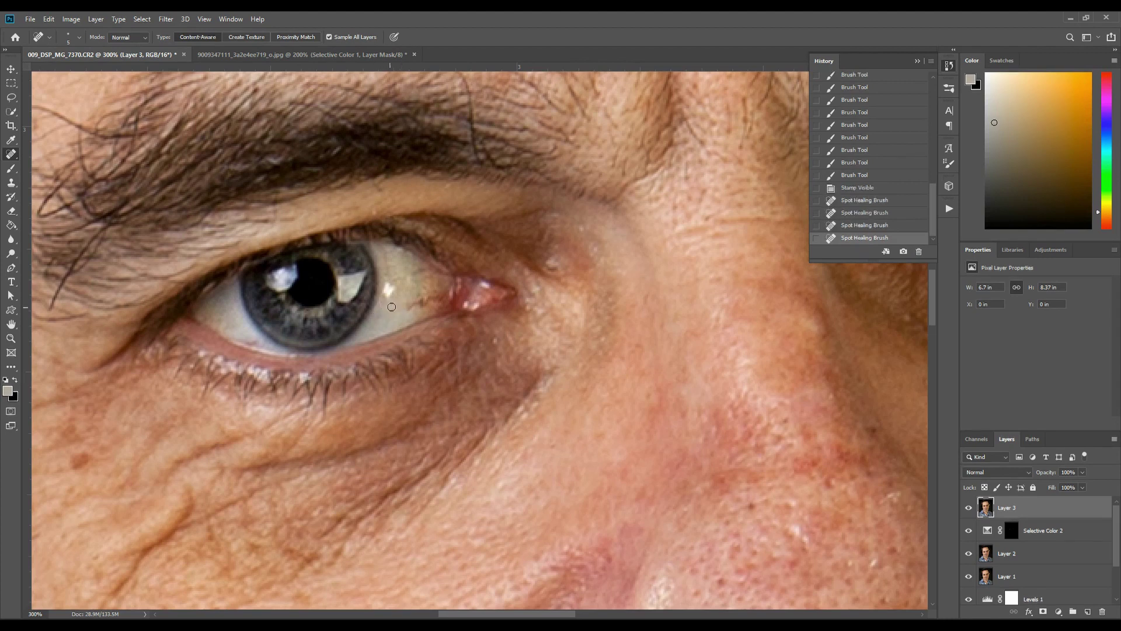
left_click(409, 310)
Step: Clone clean eye white over the remaining veins between the iris and the inner corner, resampling nearby areas with the Clone Stamp
key("s")
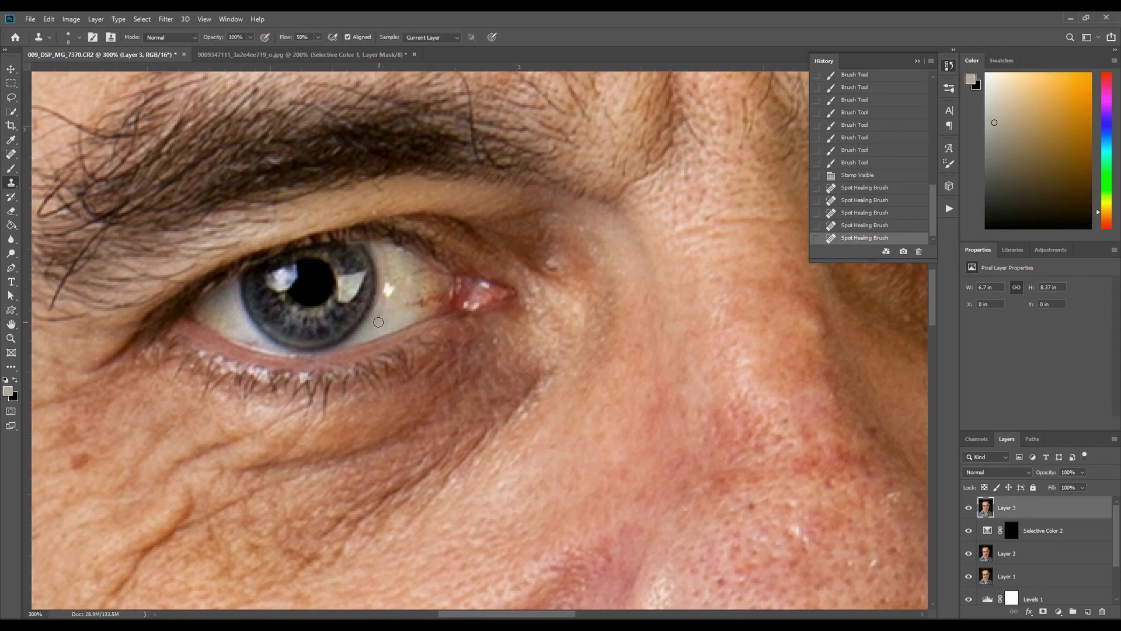
left_click_drag(381, 318, 391, 307)
left_click(404, 308)
left_click(387, 301, "alt")
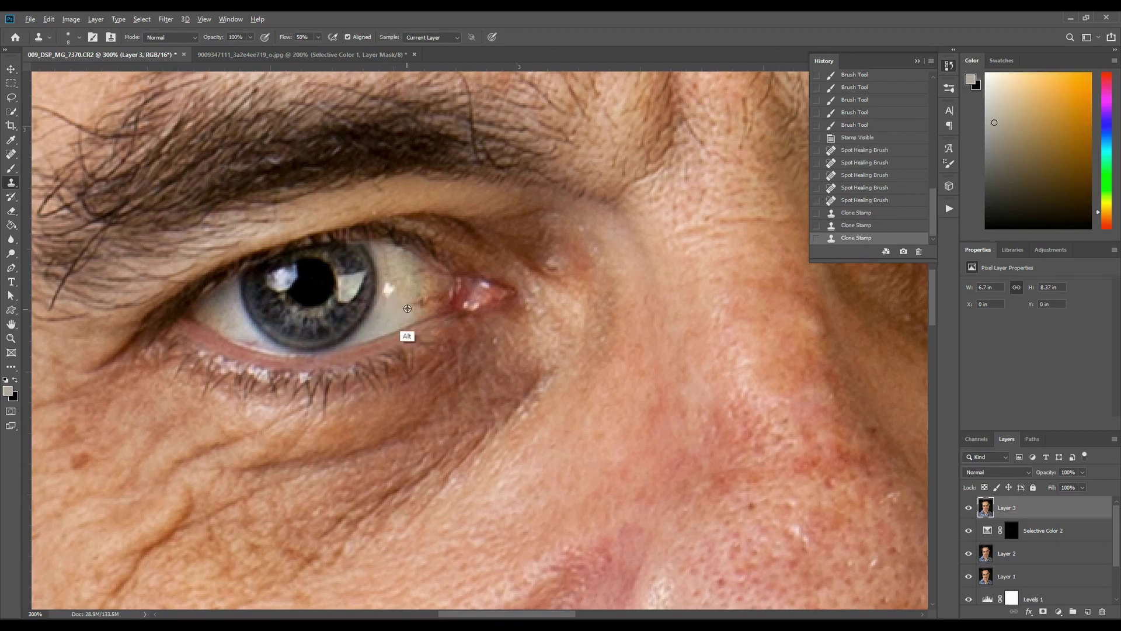
left_click(414, 306, "alt")
left_click(420, 302)
left_click(404, 297, "alt")
left_click(415, 301)
left_click(415, 295)
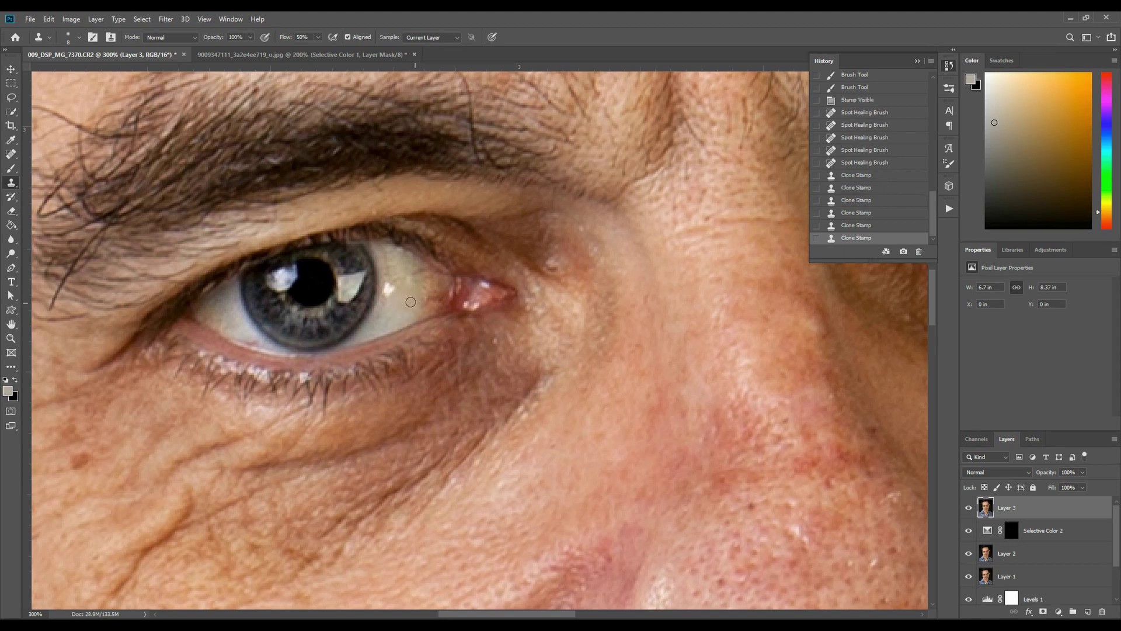
left_click(428, 277)
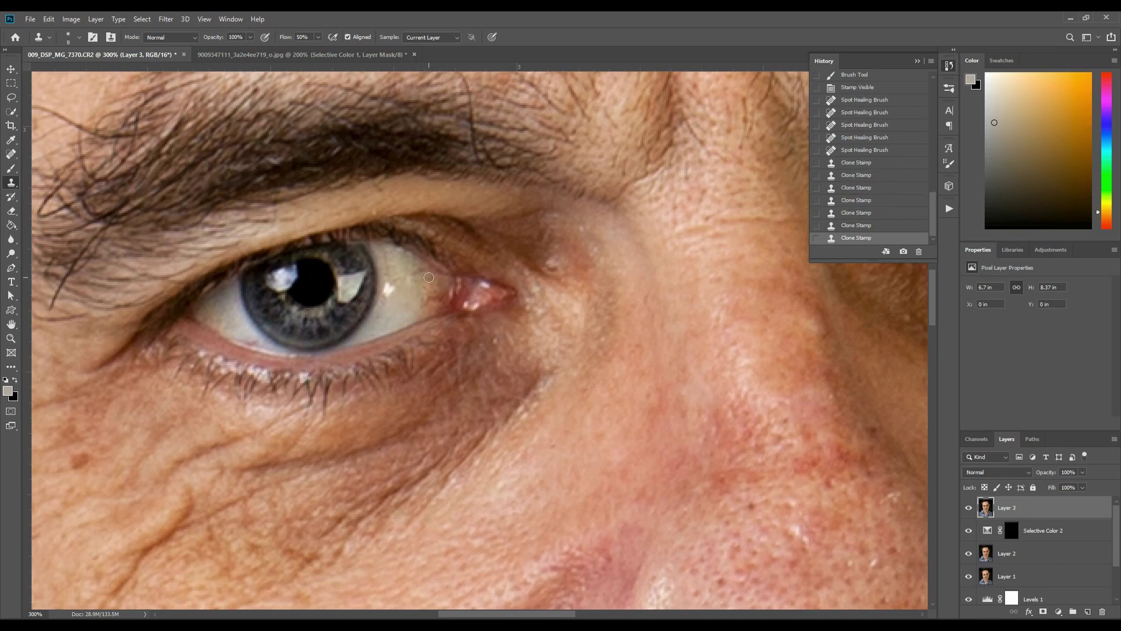
Step: Reduce the merged retouching layer's opacity to 61% and toggle its visibility to compare before and after
left_click(1083, 472)
left_click_drag(1080, 485, 1082, 486)
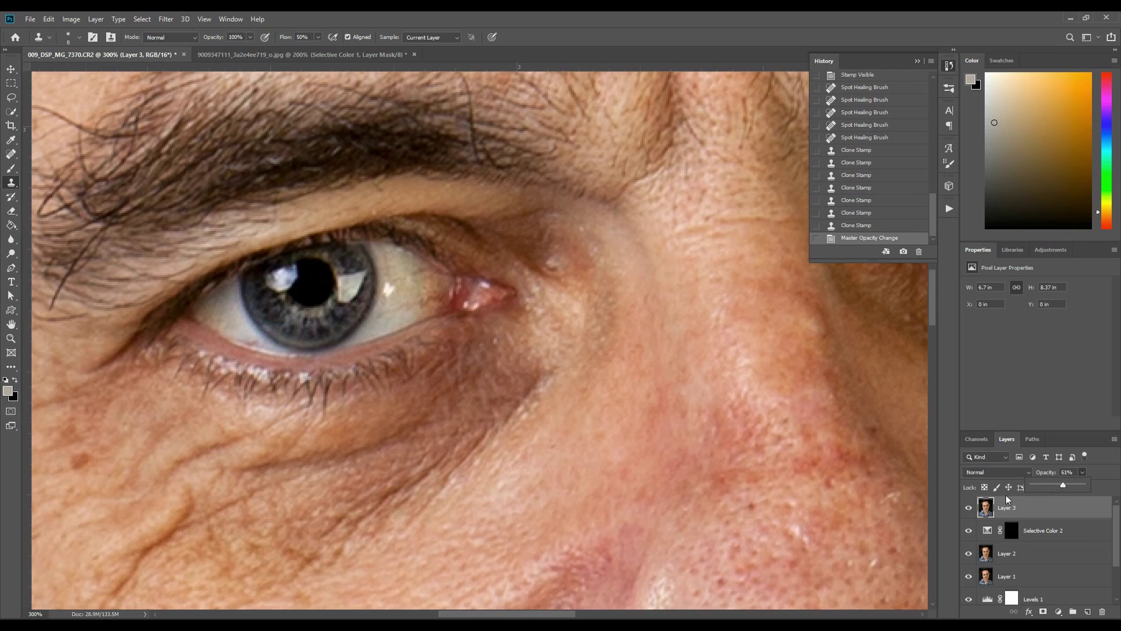
left_click(969, 509)
left_click(970, 509)
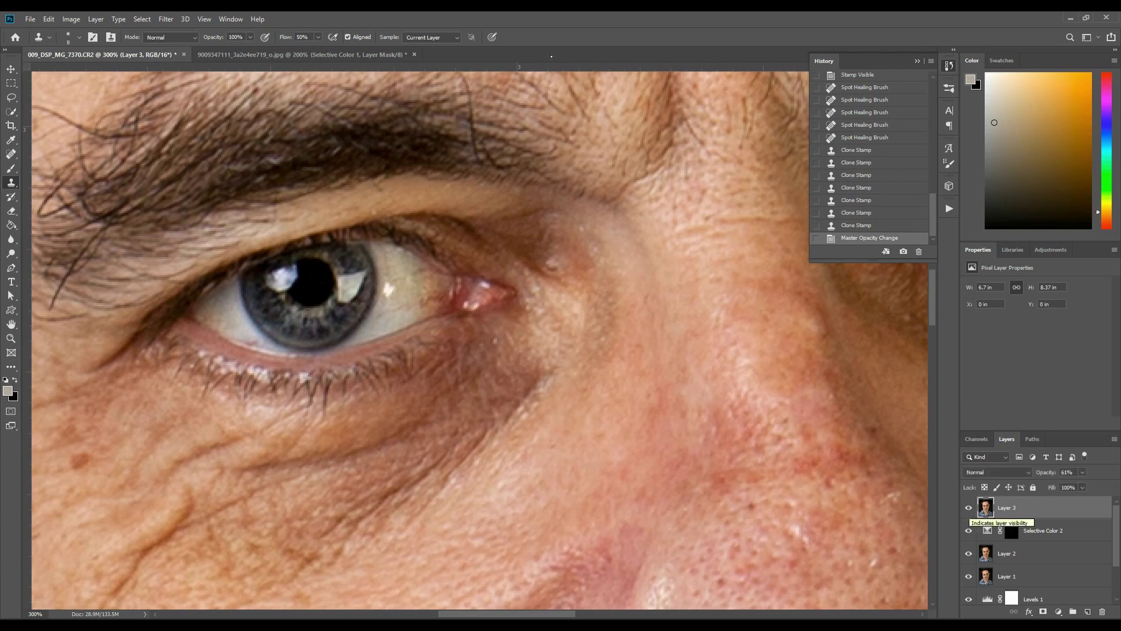
Step: Clone nearby eye white over the small bright reflection beside the iris
left_click(401, 274, "alt")
left_click(389, 287)
left_click(386, 289)
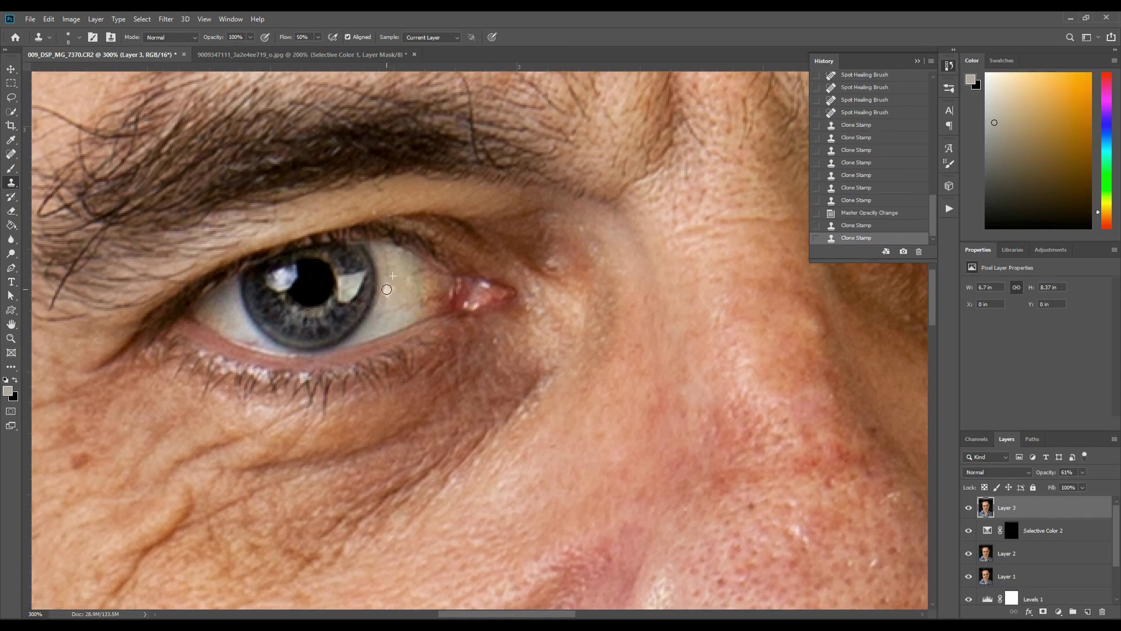
left_click(386, 289)
left_click(387, 289)
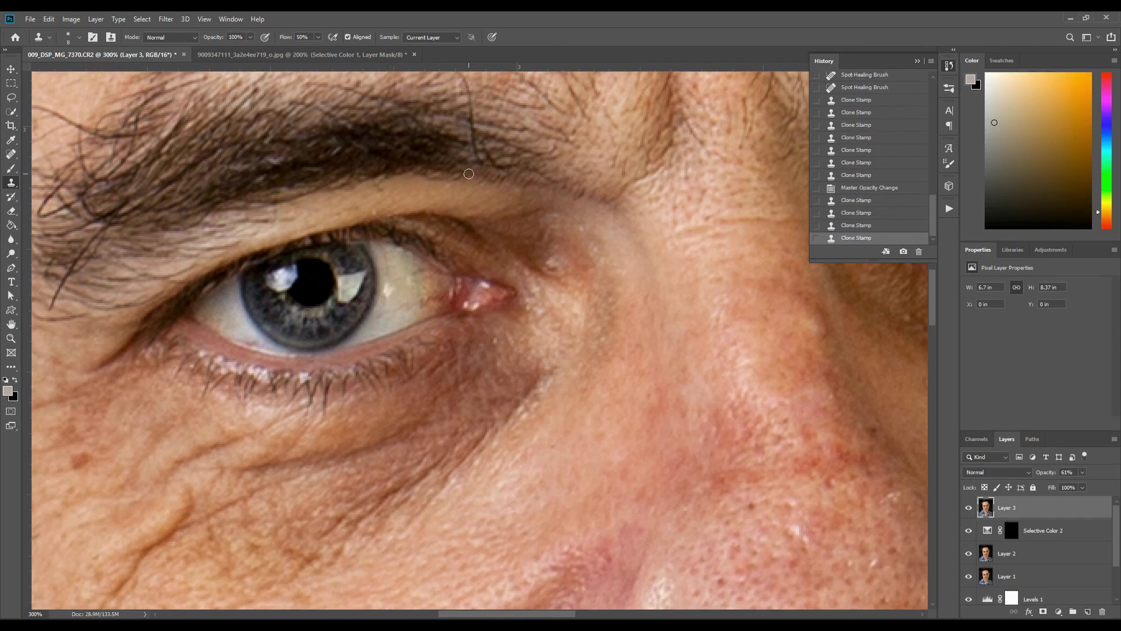